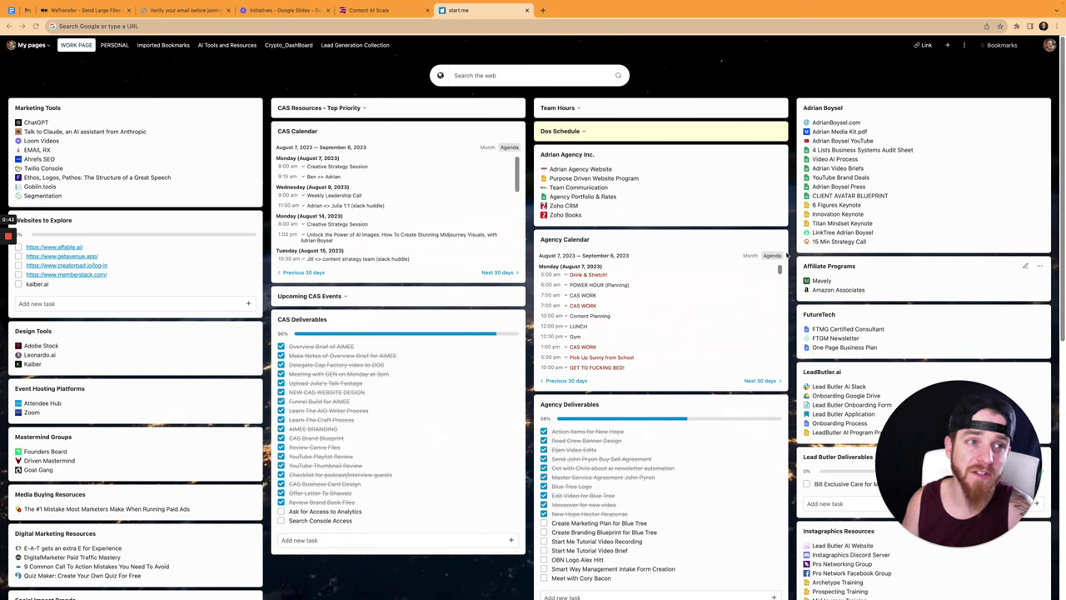
- Search the Chrome Web Store for start.me extensions
click(1053, 26)
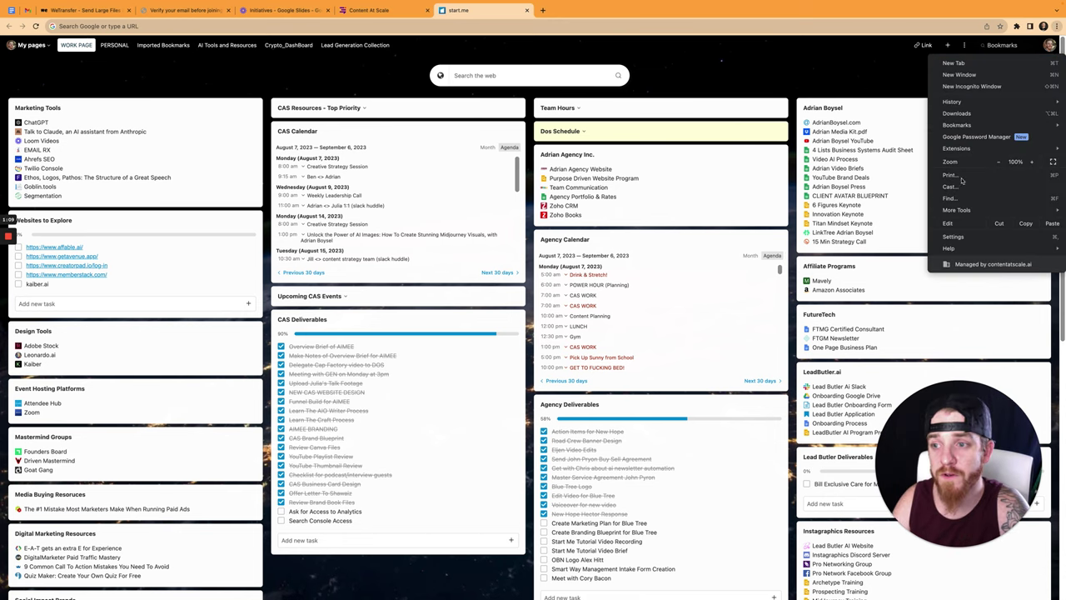
mouse_move(955, 150)
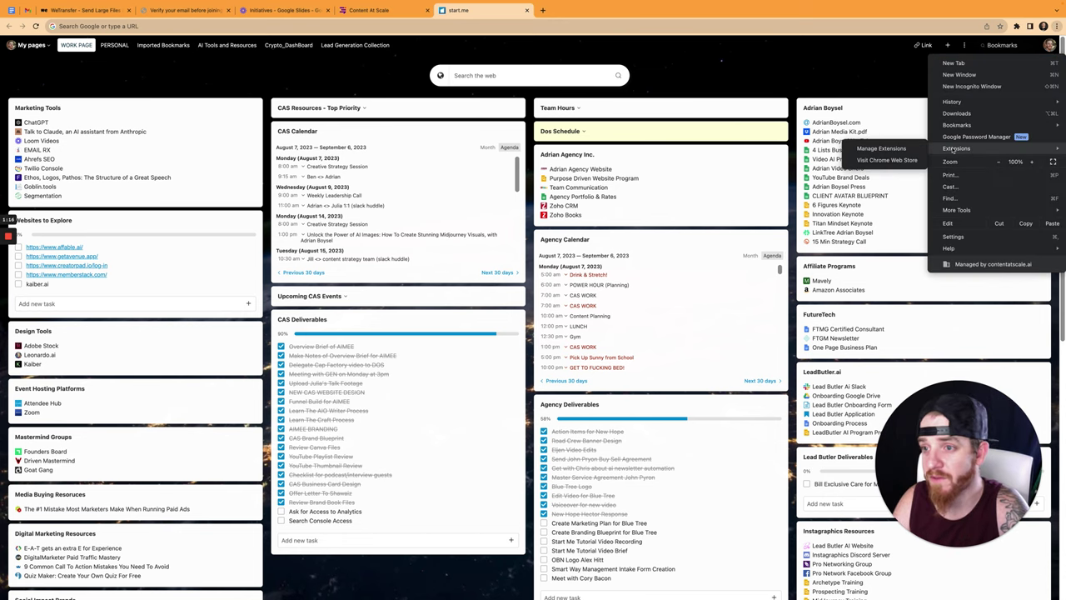
click(866, 161)
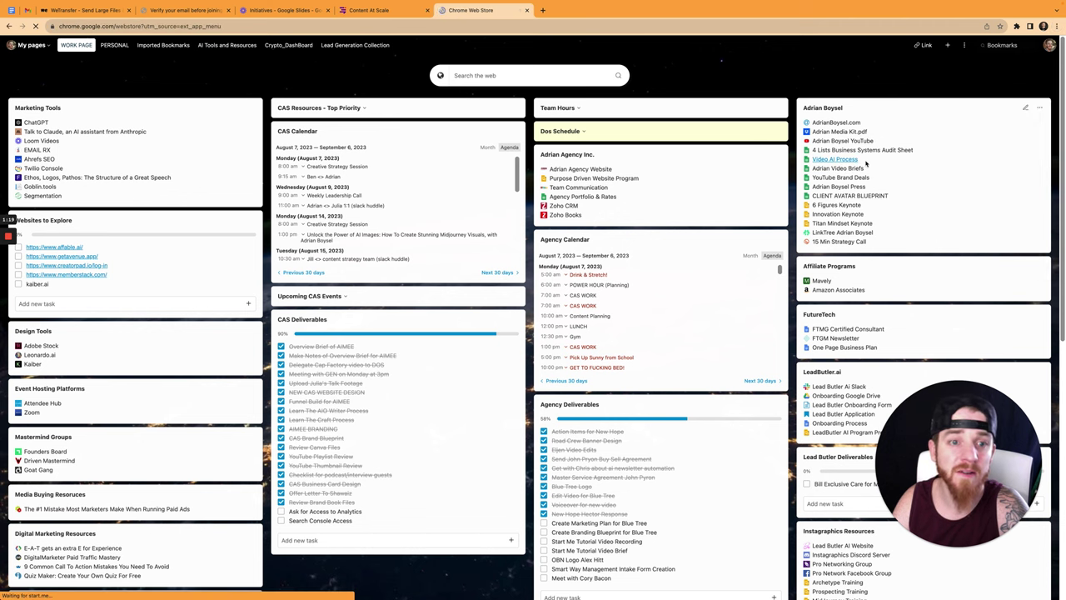
double_click(316, 78)
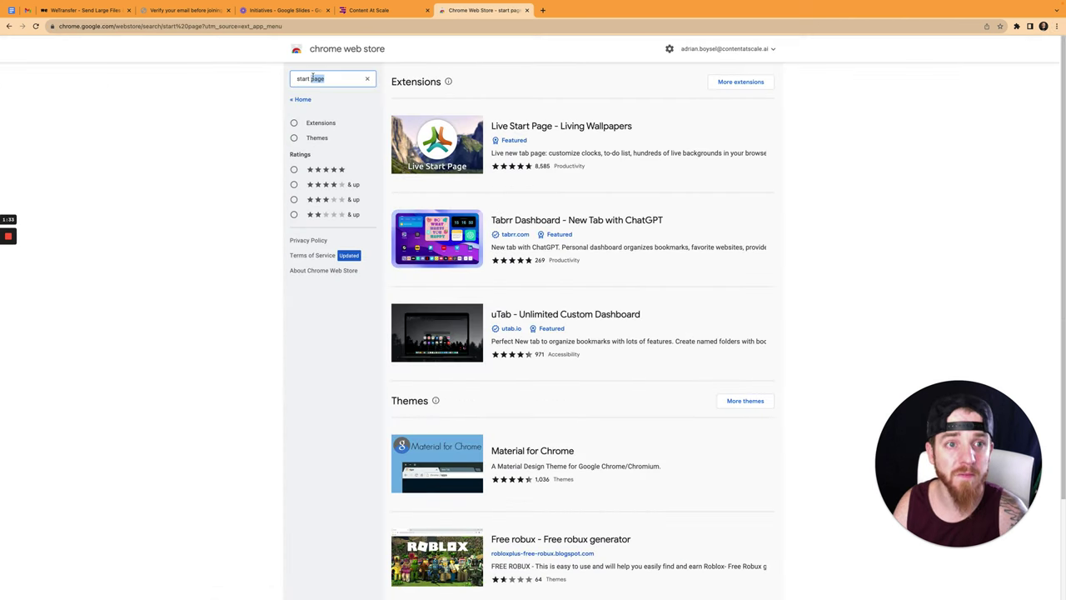
text(me)
key(Return)
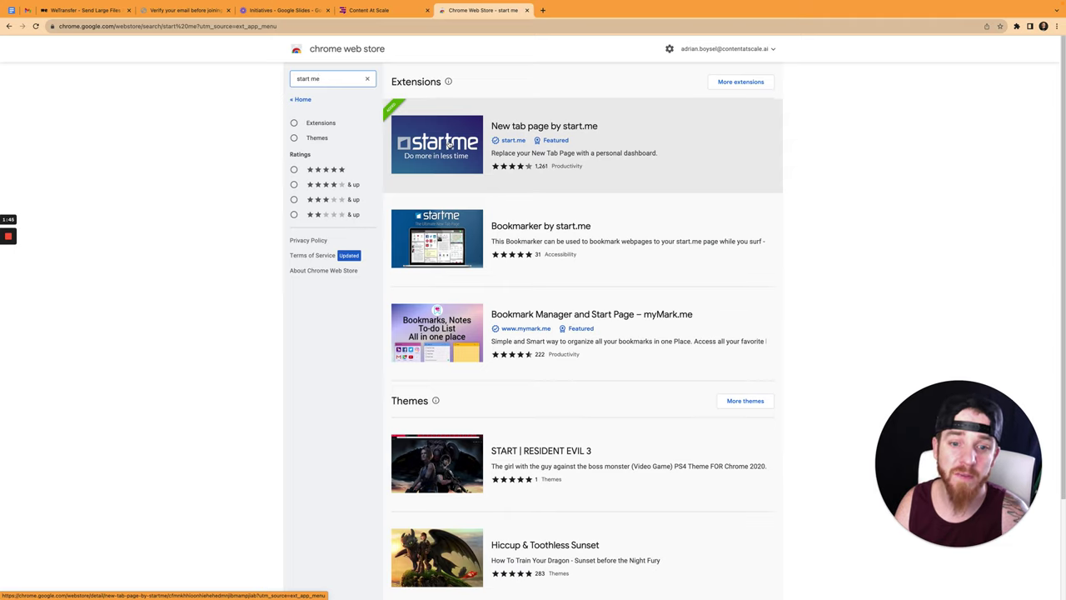
- Return to the start.me dashboard and open it in a new tab
click(9, 26)
click(10, 27)
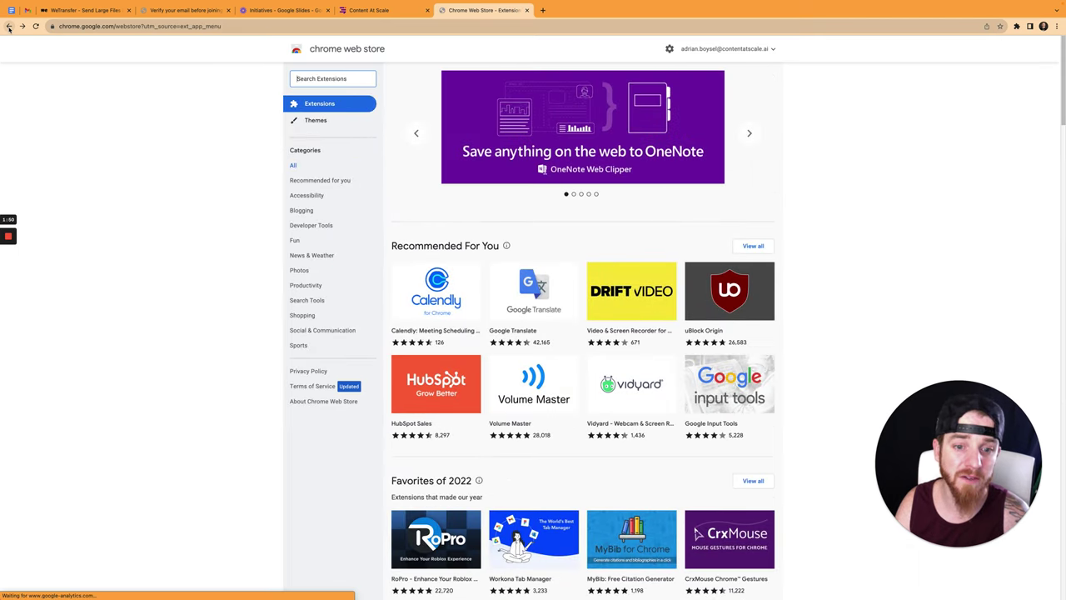
click(9, 27)
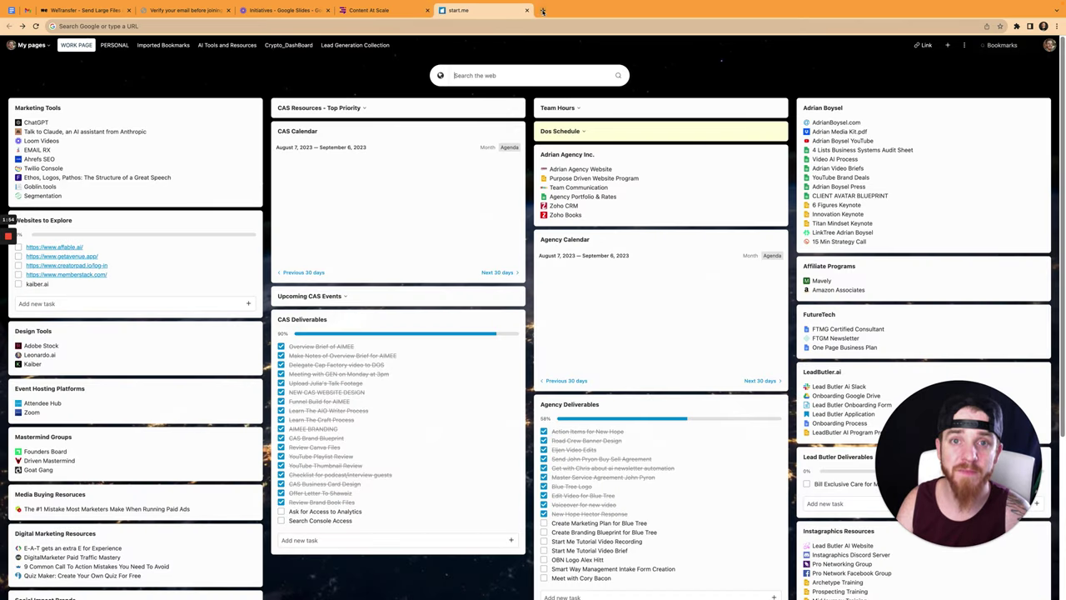
click(543, 11)
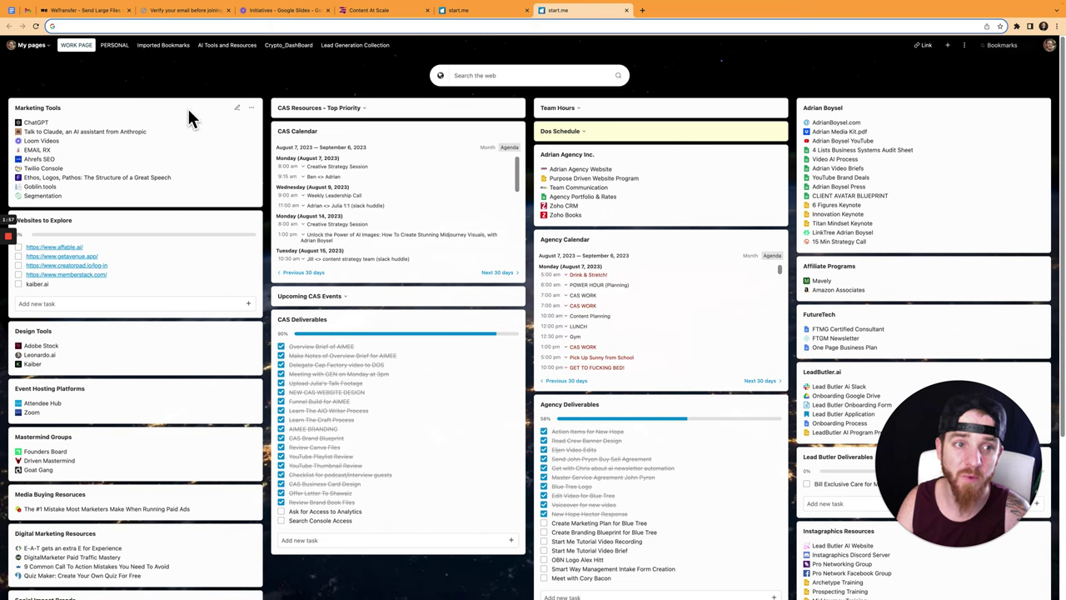
- Collapse the left-column widgets, from Marketing Tools down to Design Inspiration
click(184, 108)
click(178, 130)
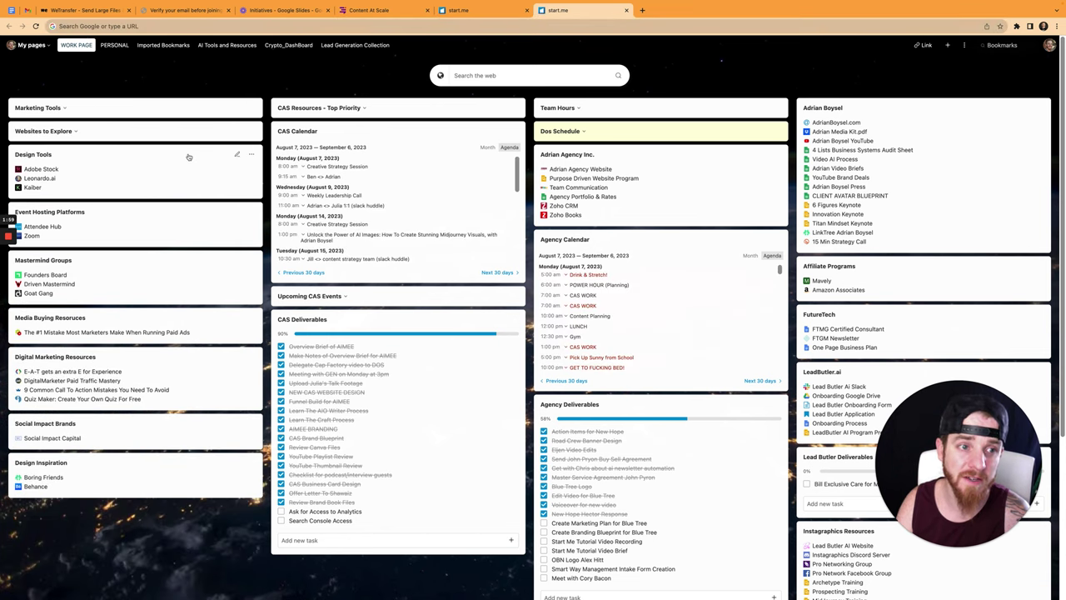
click(189, 156)
click(191, 177)
click(192, 200)
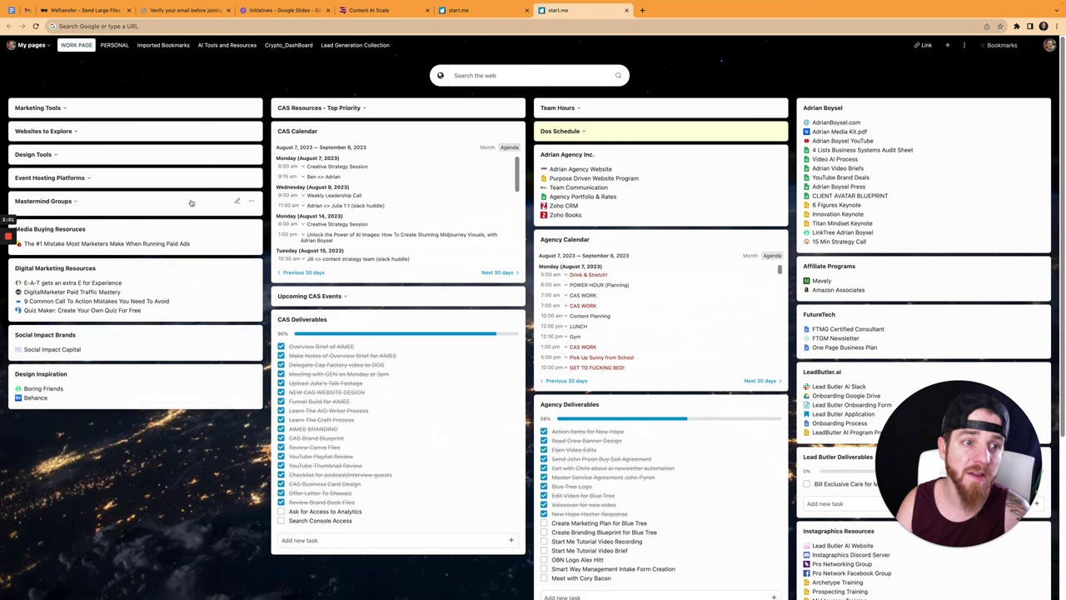
click(192, 224)
click(191, 247)
click(194, 271)
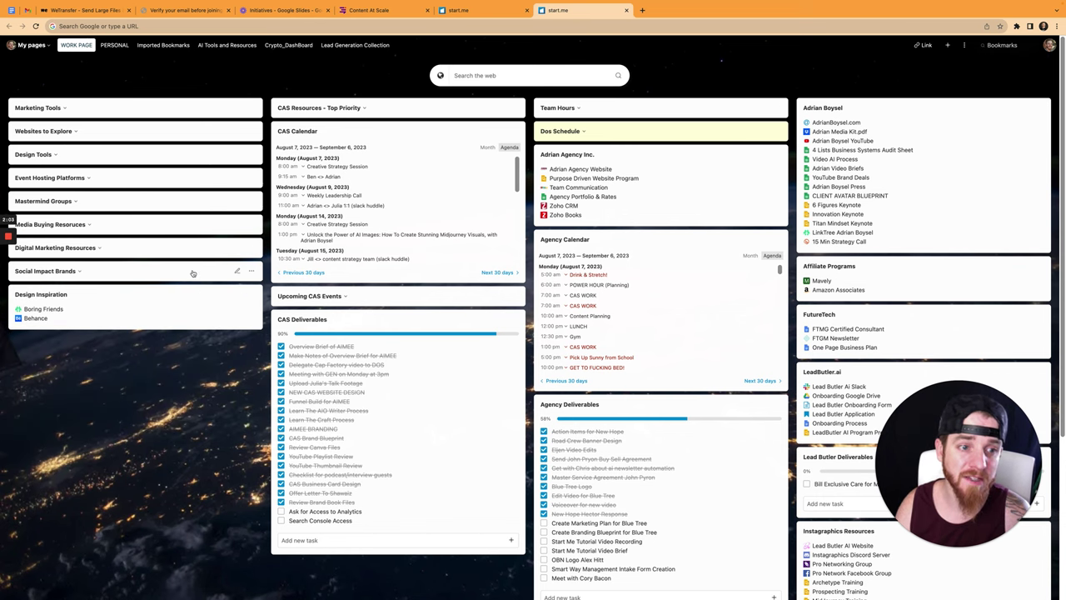
click(196, 294)
- Collapse CAS Deliverables, CAS Calendar, agency links, Agency Calendar, Agency Deliverables and Exclusive Care Deliverables
click(369, 319)
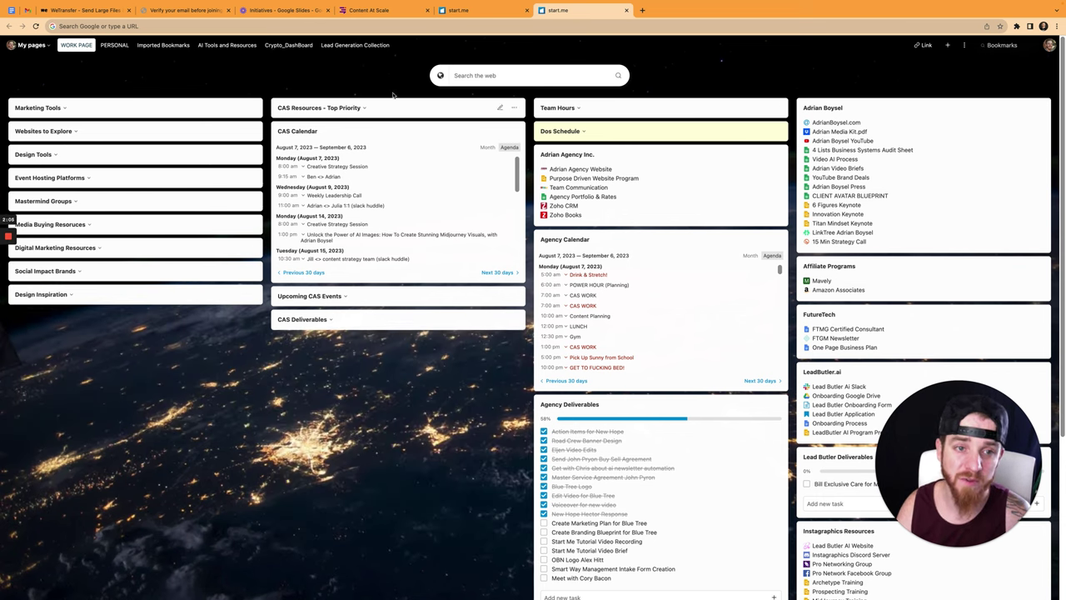
click(431, 126)
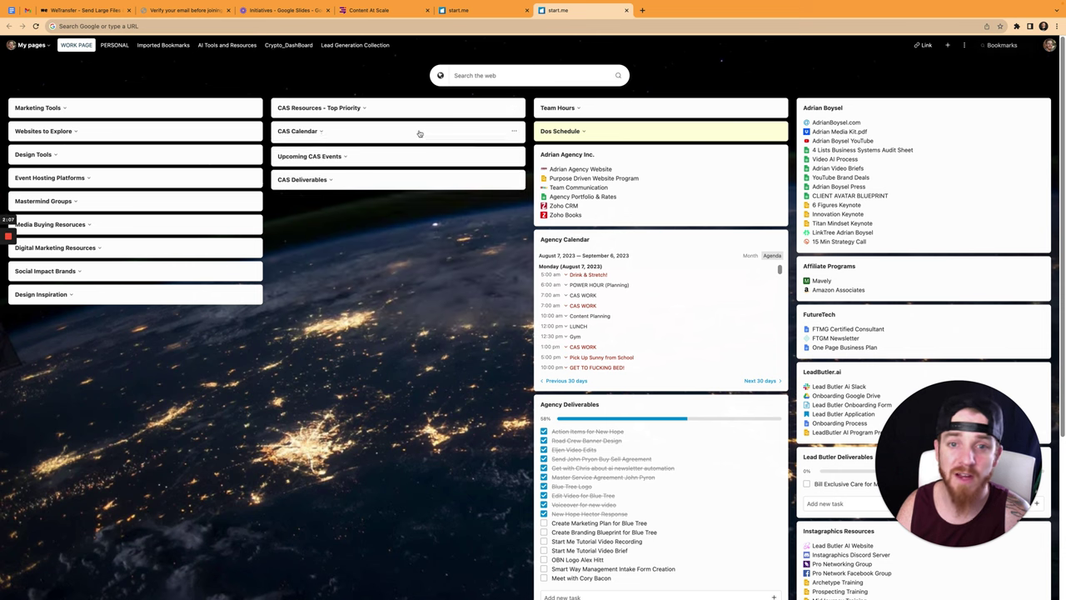
click(702, 155)
click(687, 177)
click(691, 201)
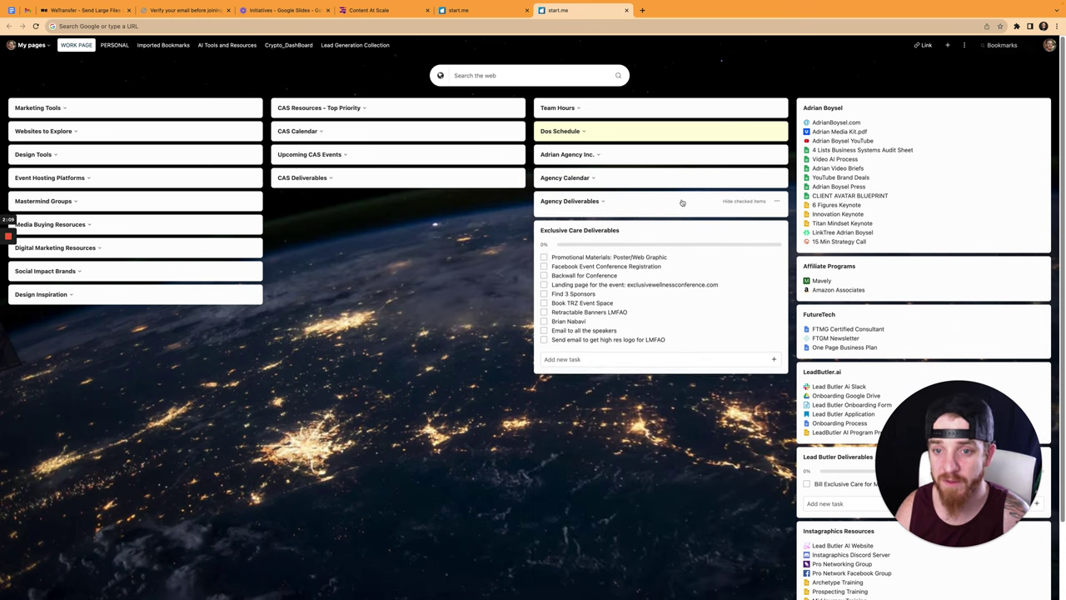
click(697, 226)
- Collapse the right-column widgets, from the personal links down to Motiv Todo
click(893, 115)
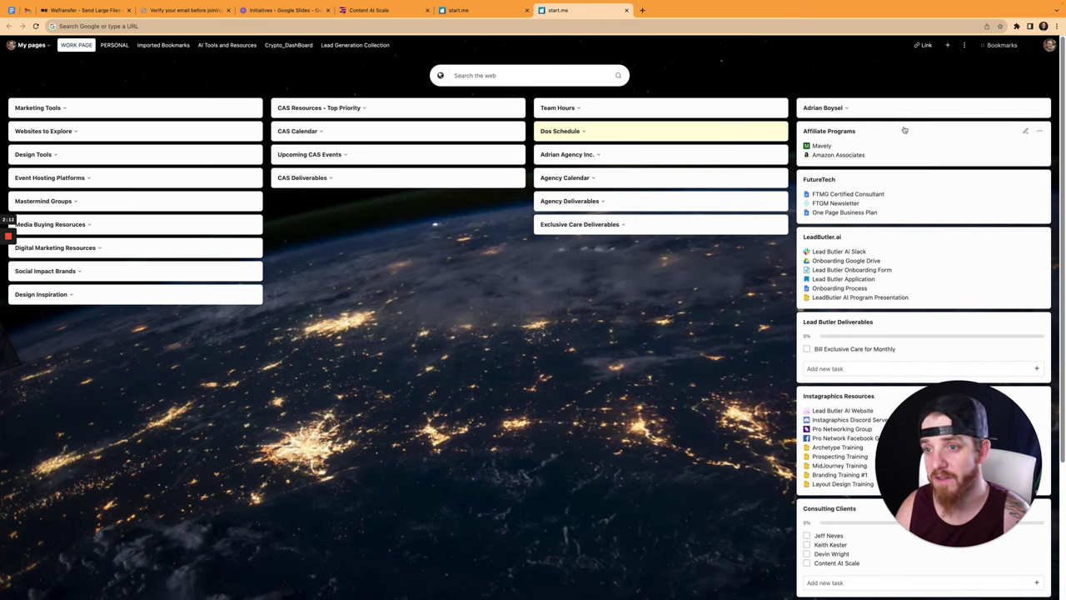
click(905, 130)
click(902, 154)
click(911, 179)
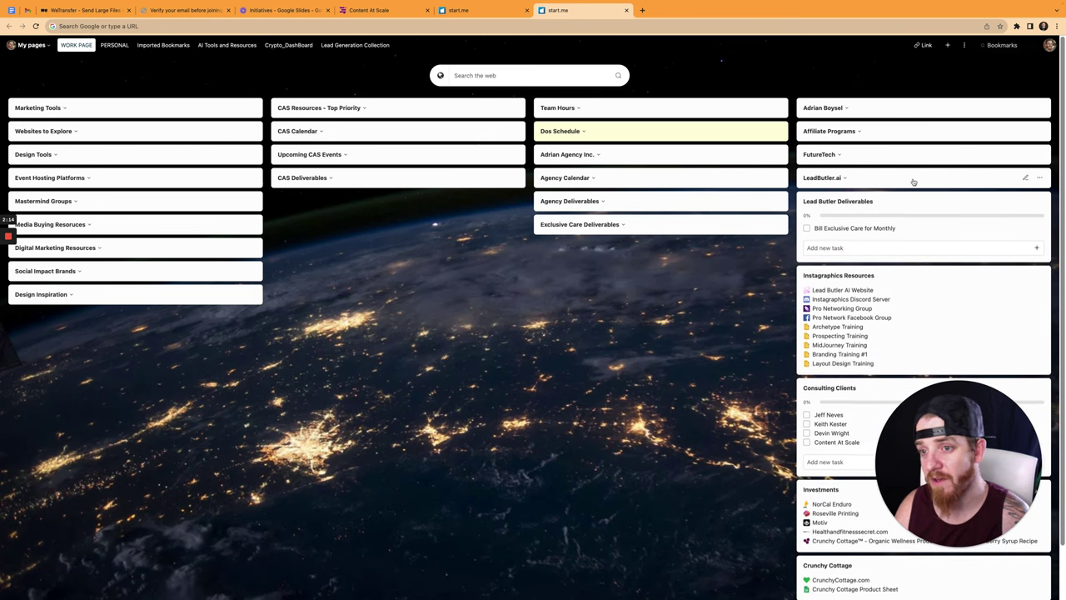
click(918, 201)
click(921, 223)
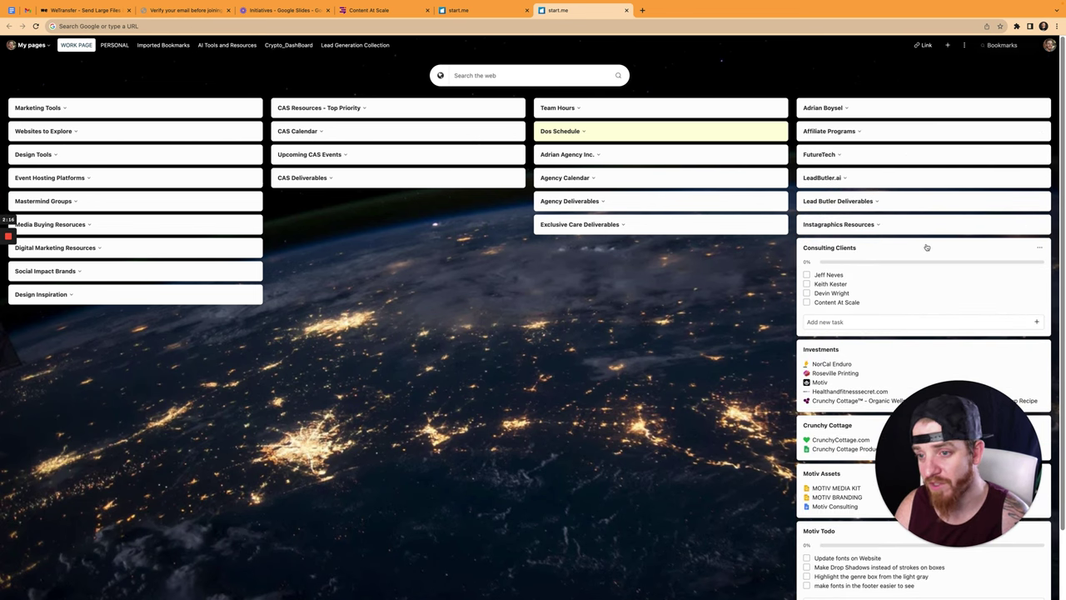
click(925, 247)
click(920, 270)
click(926, 298)
click(920, 318)
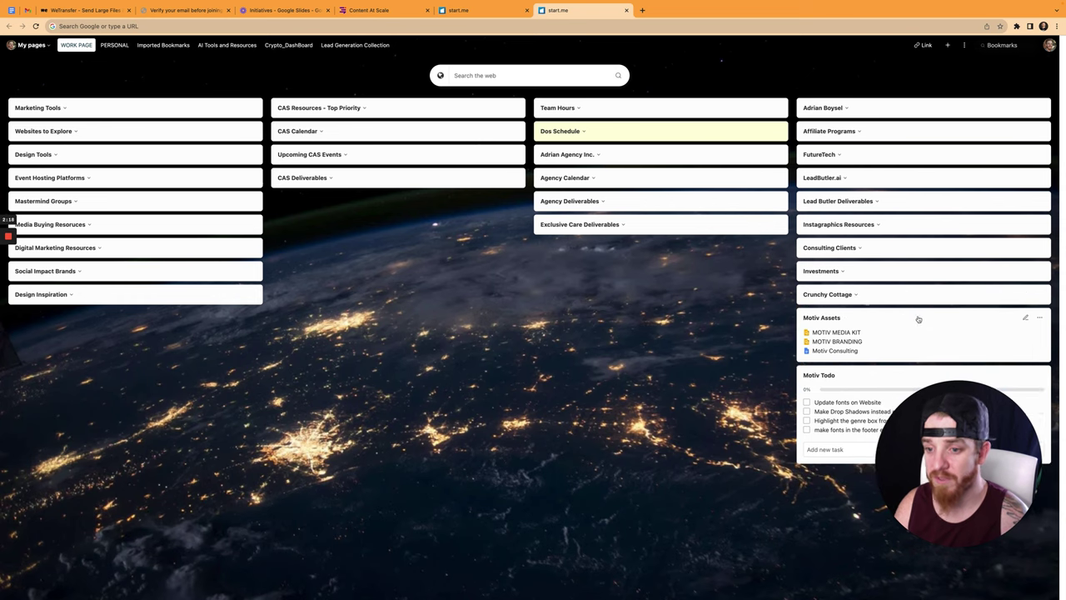
click(919, 340)
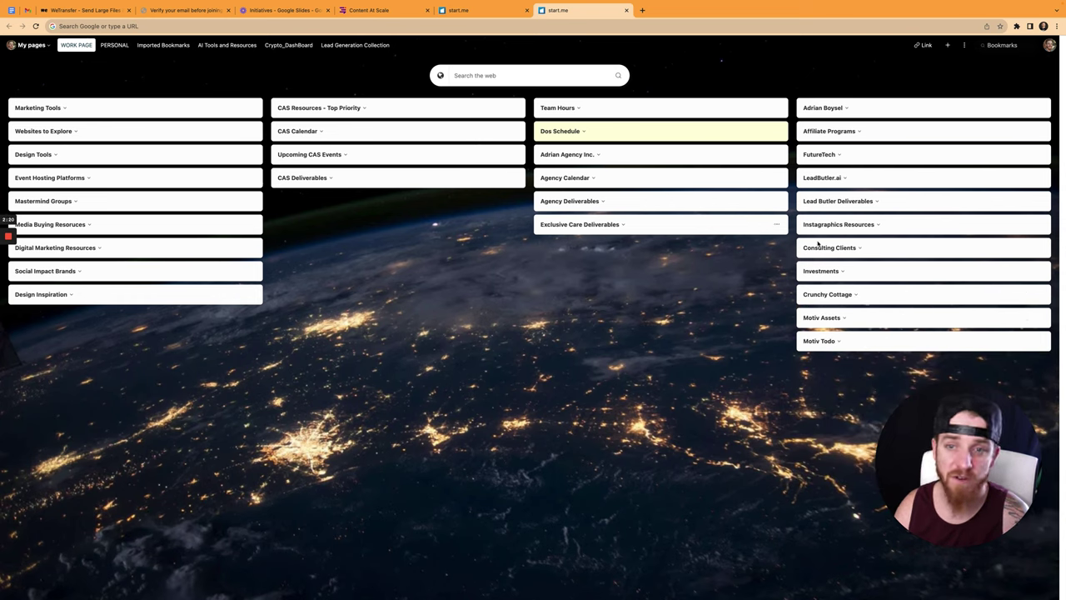
- Expand and re-collapse Marketing Tools, Websites to Explore, Design Tools and Event Hosting Platforms
click(50, 111)
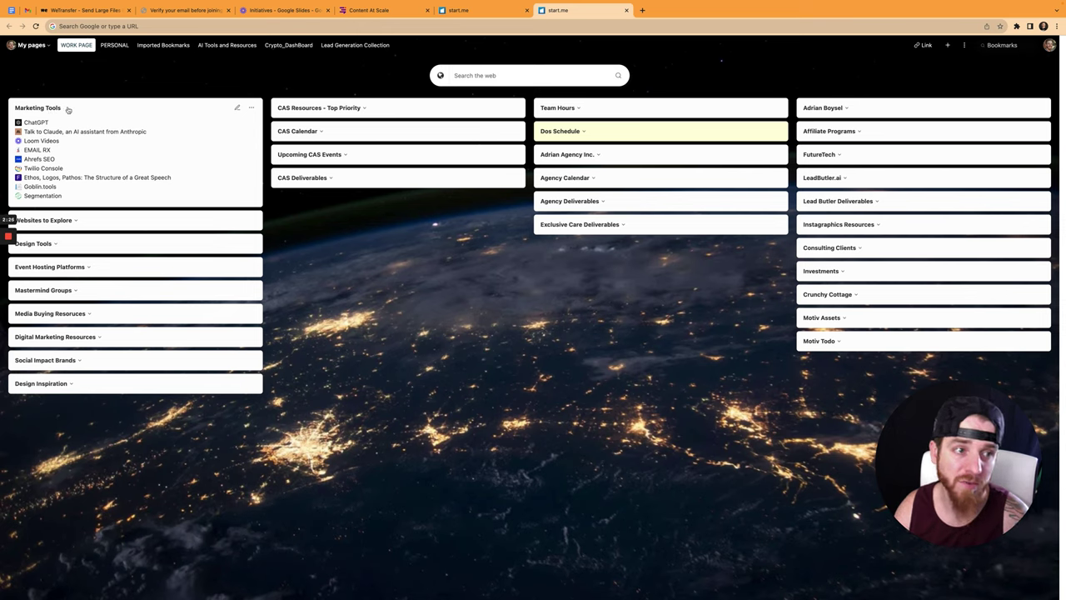
click(68, 109)
click(50, 133)
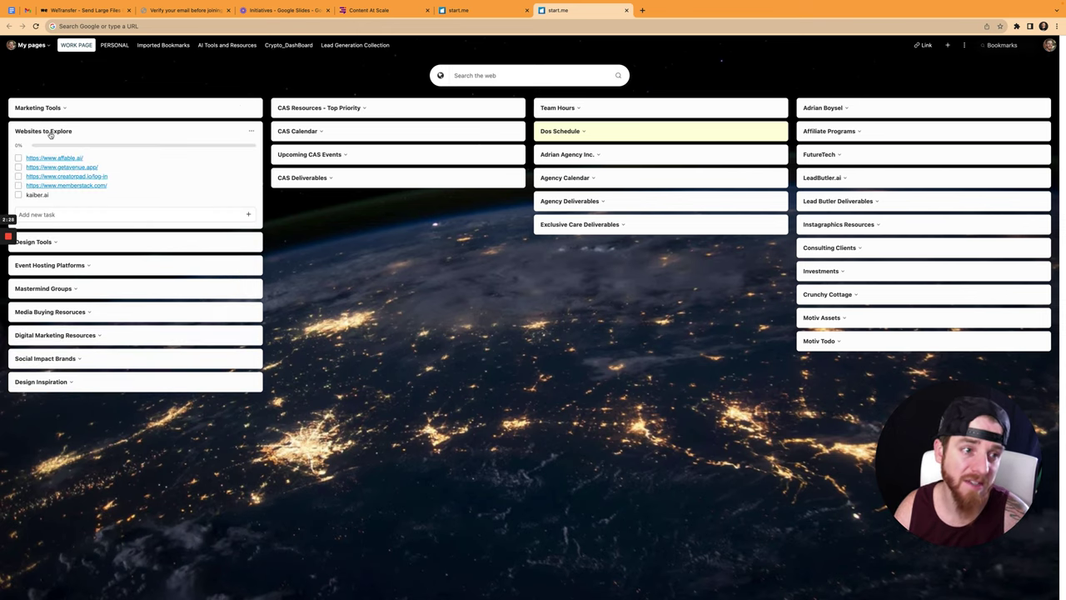
click(102, 136)
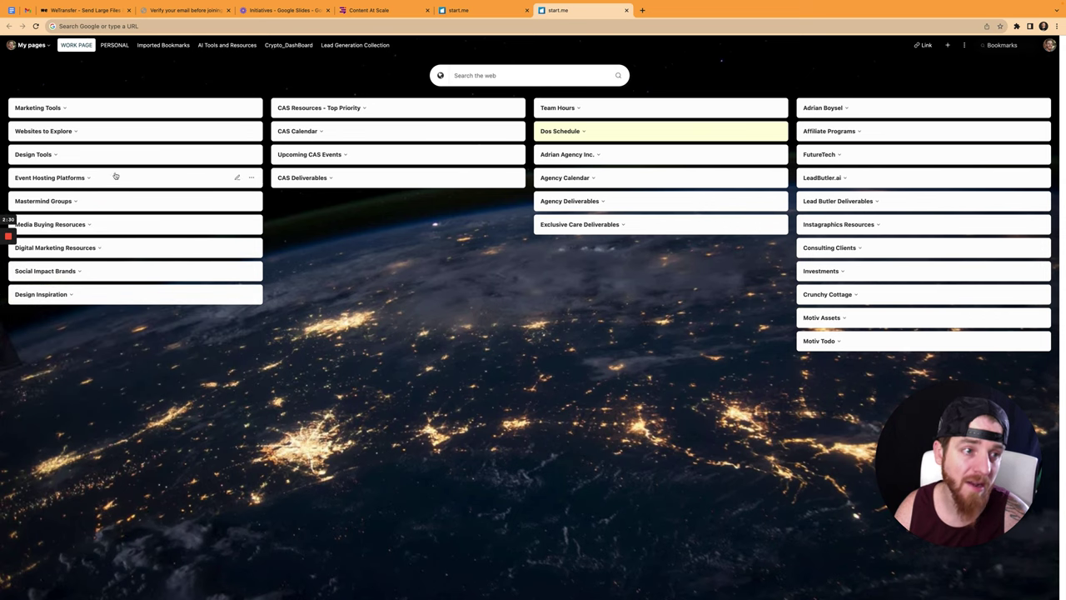
click(106, 157)
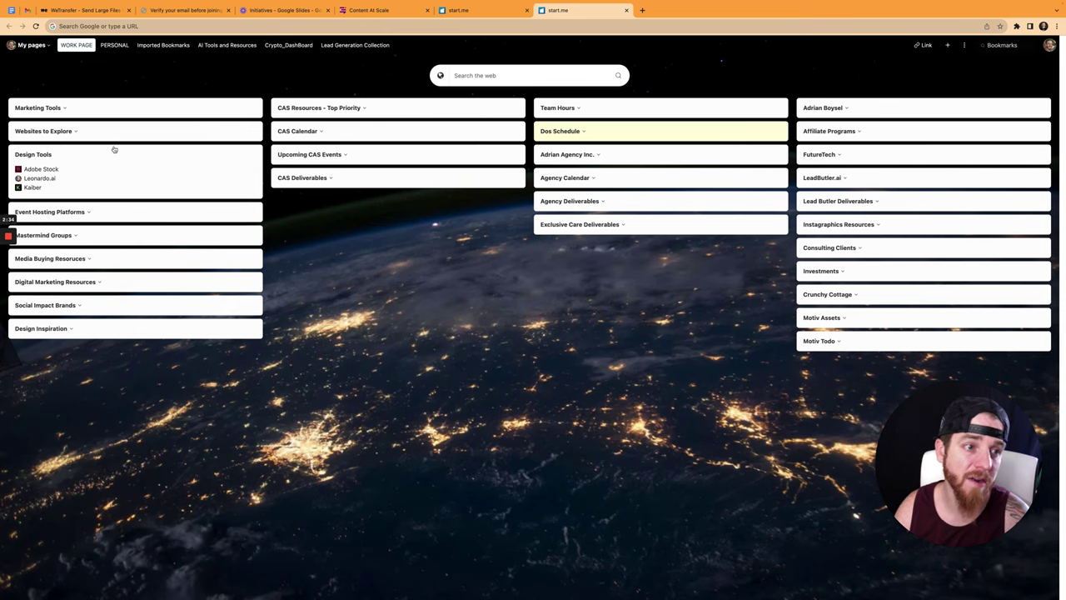
click(110, 155)
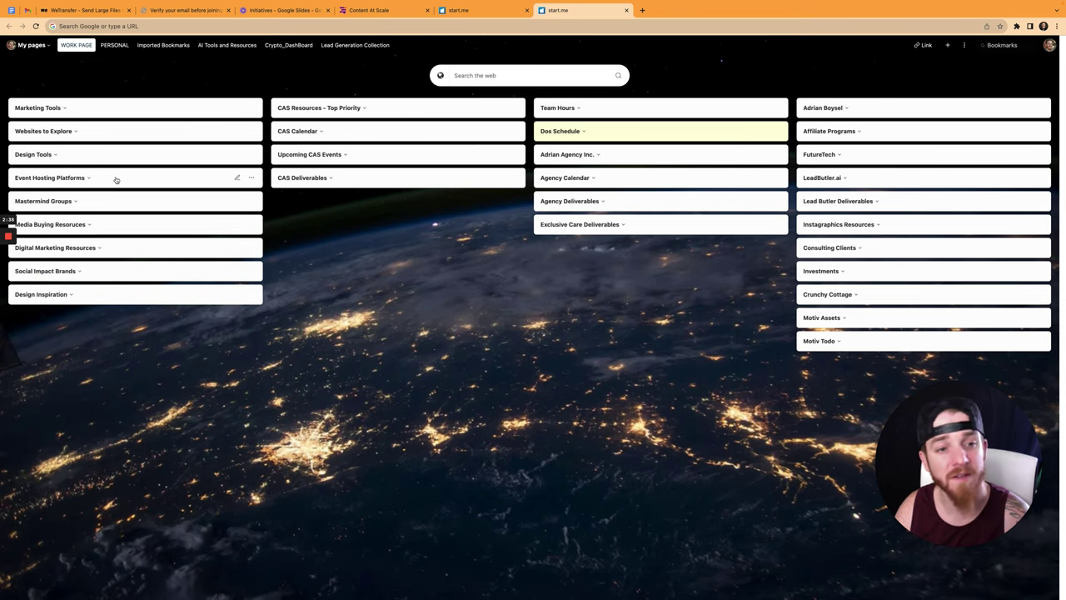
click(116, 179)
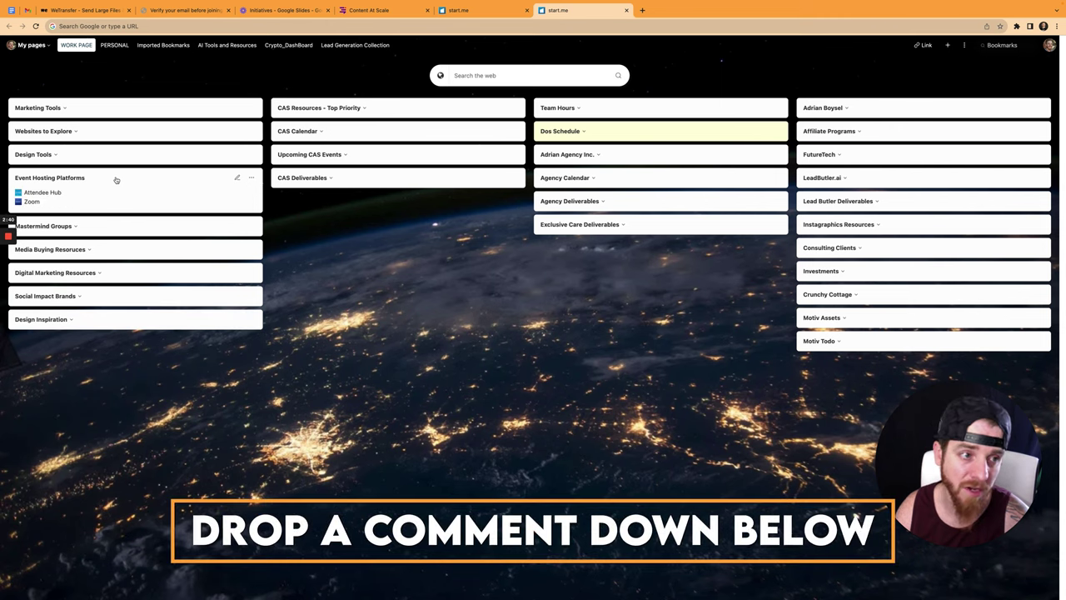
click(124, 178)
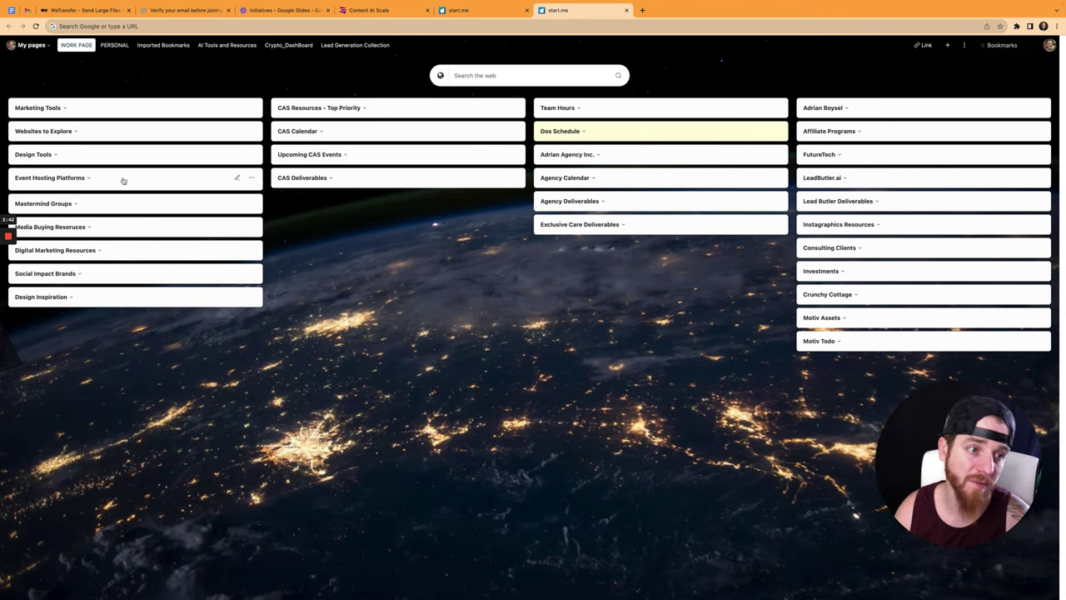
- Preview Mastermind Groups, Media Buying, Digital Marketing, Social Impact Brands and Design Inspiration, collapsing each
click(121, 202)
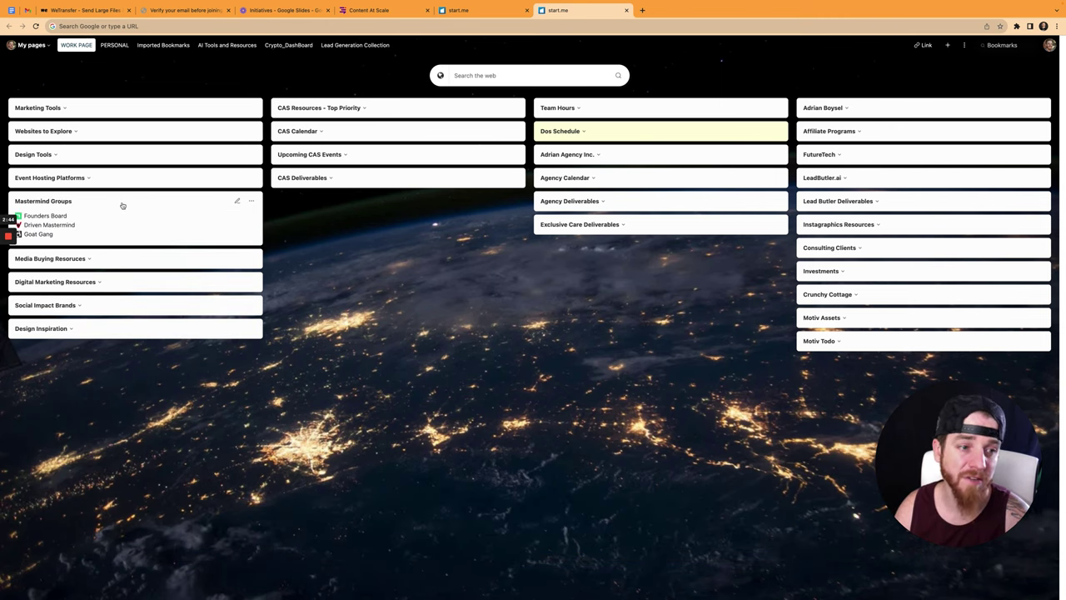
click(121, 203)
click(126, 225)
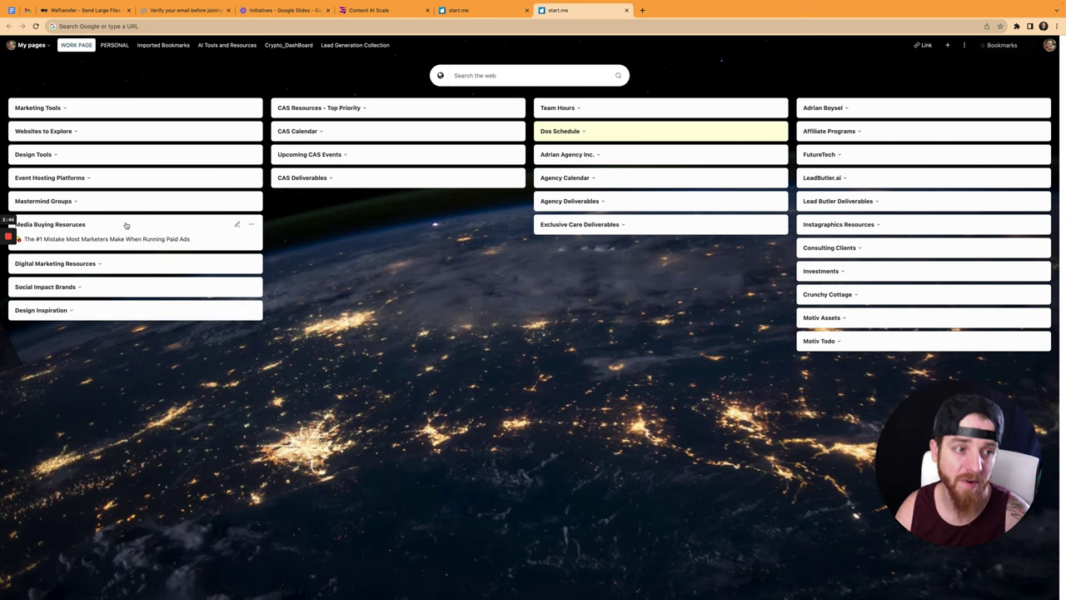
click(125, 225)
click(120, 250)
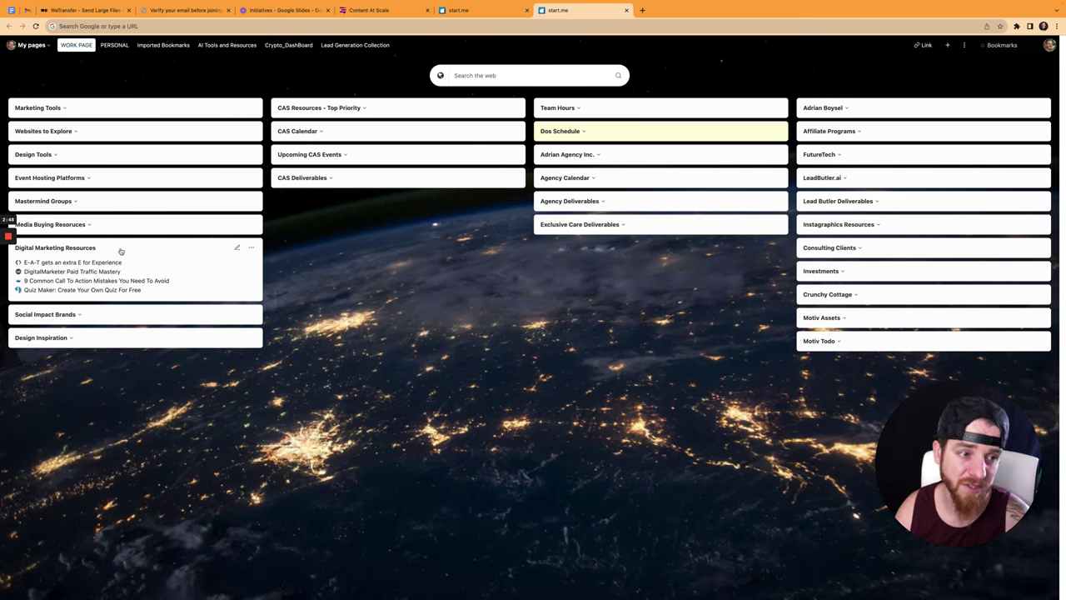
click(120, 250)
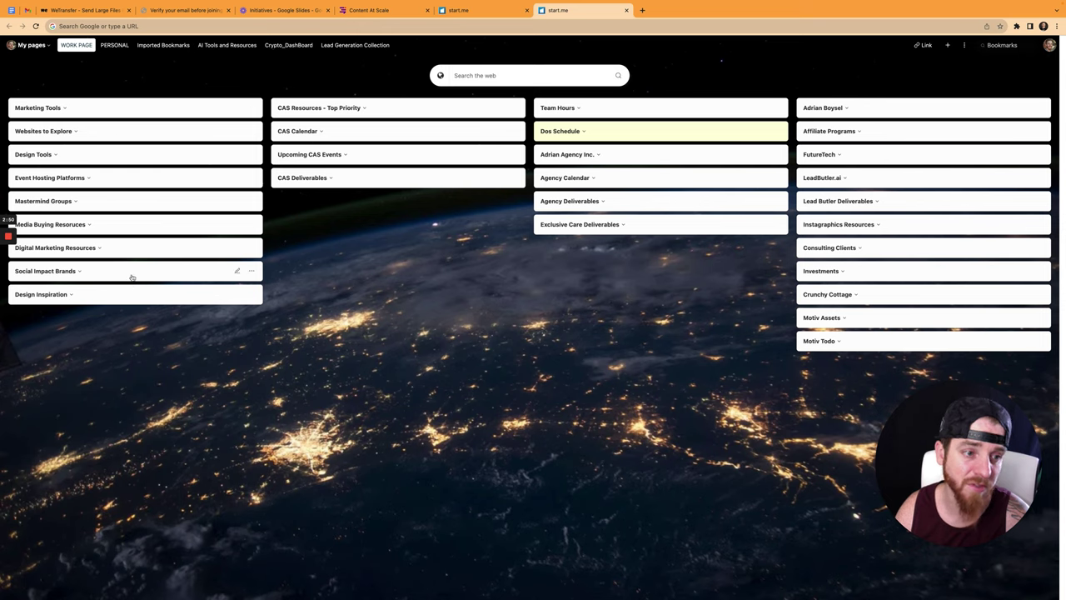
click(131, 278)
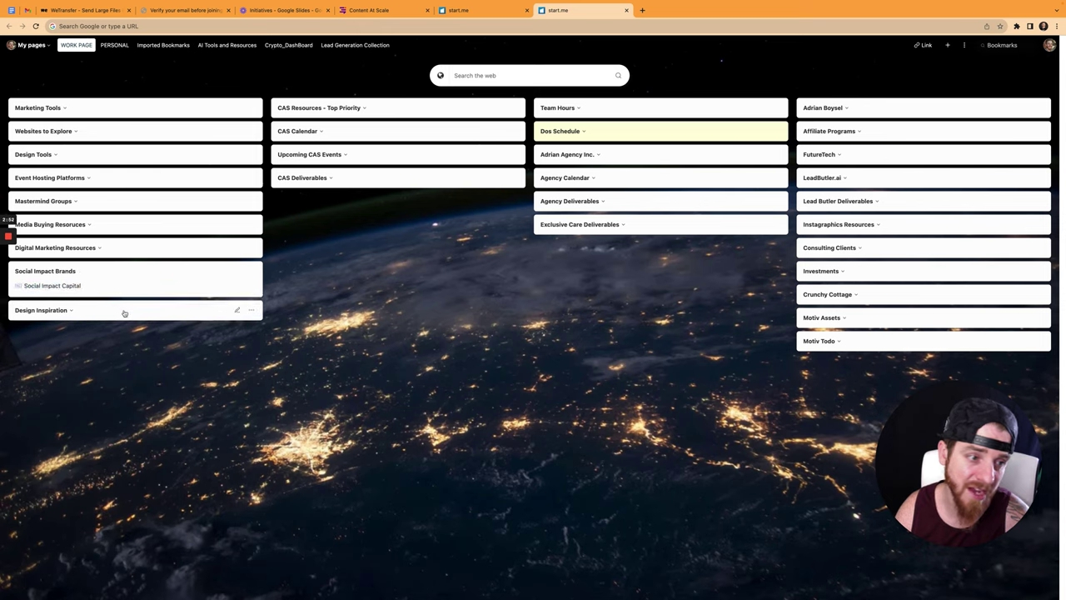
click(122, 309)
click(120, 294)
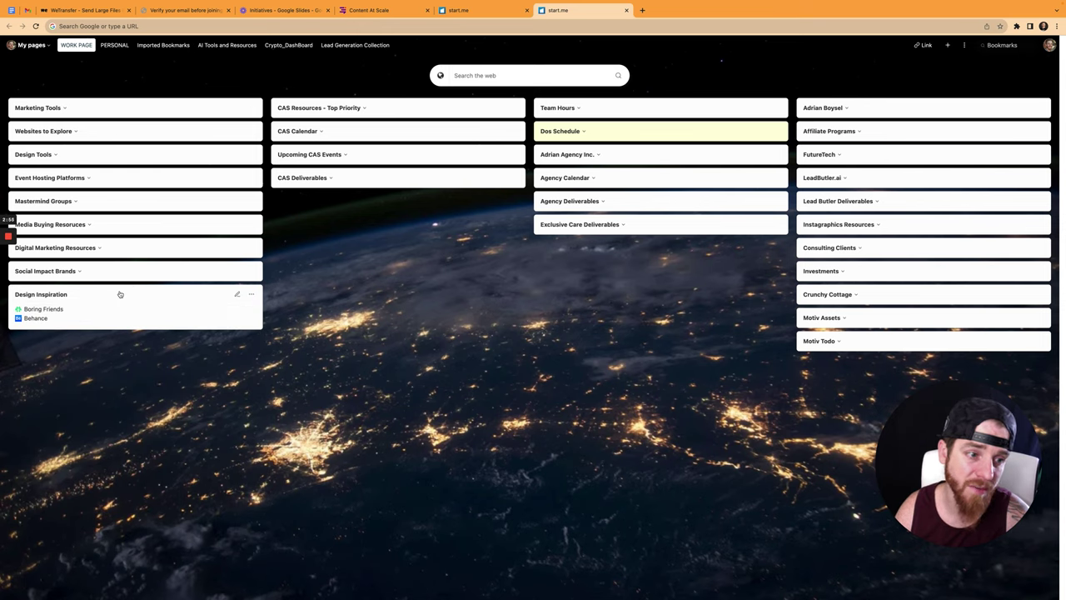
click(107, 296)
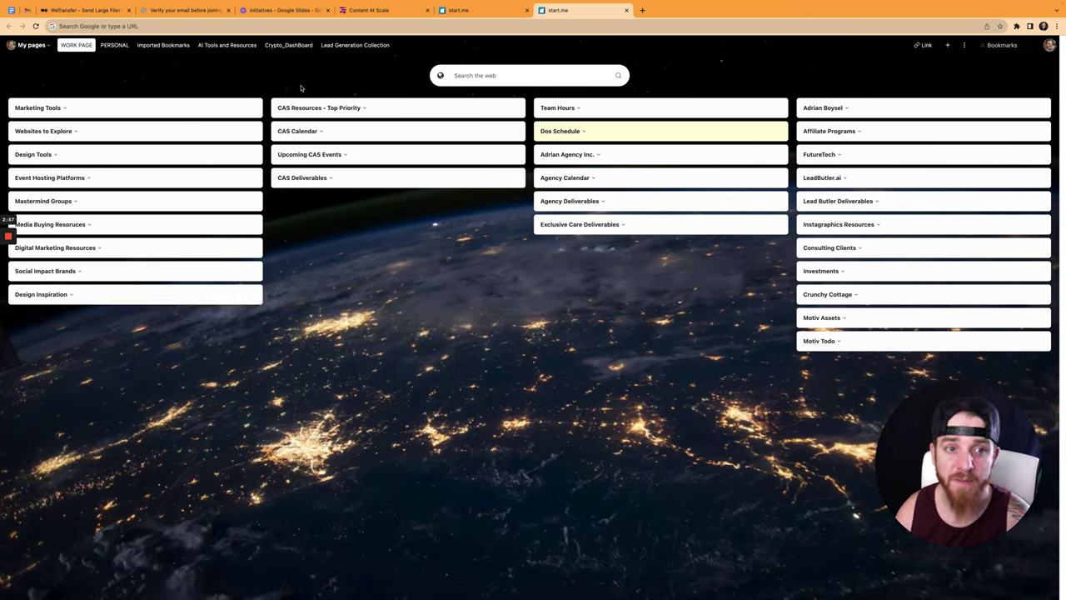
- Preview CAS Resources - Top Priority and the CAS Calendar agenda, then expand Upcoming CAS Events
click(400, 111)
click(400, 112)
click(393, 130)
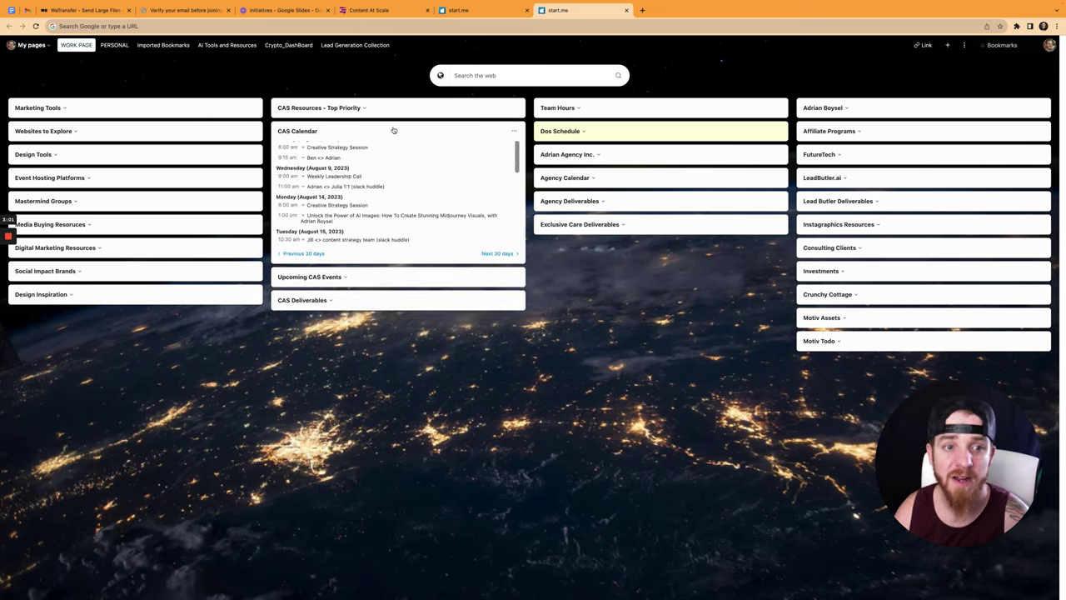
scroll(391, 173, down, 5)
scroll(391, 173, up, 3)
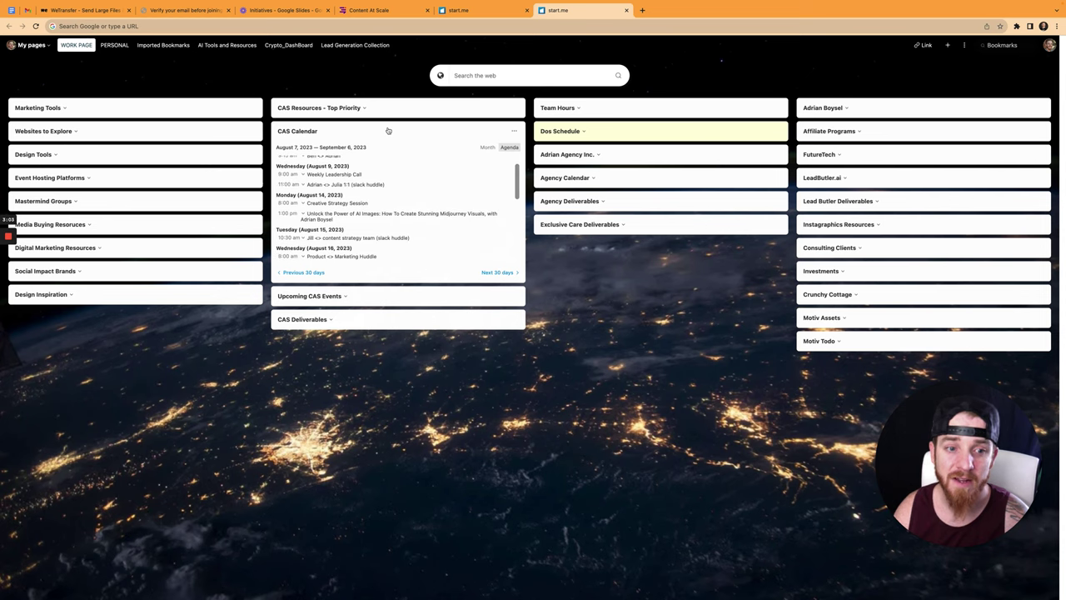
click(388, 131)
click(356, 158)
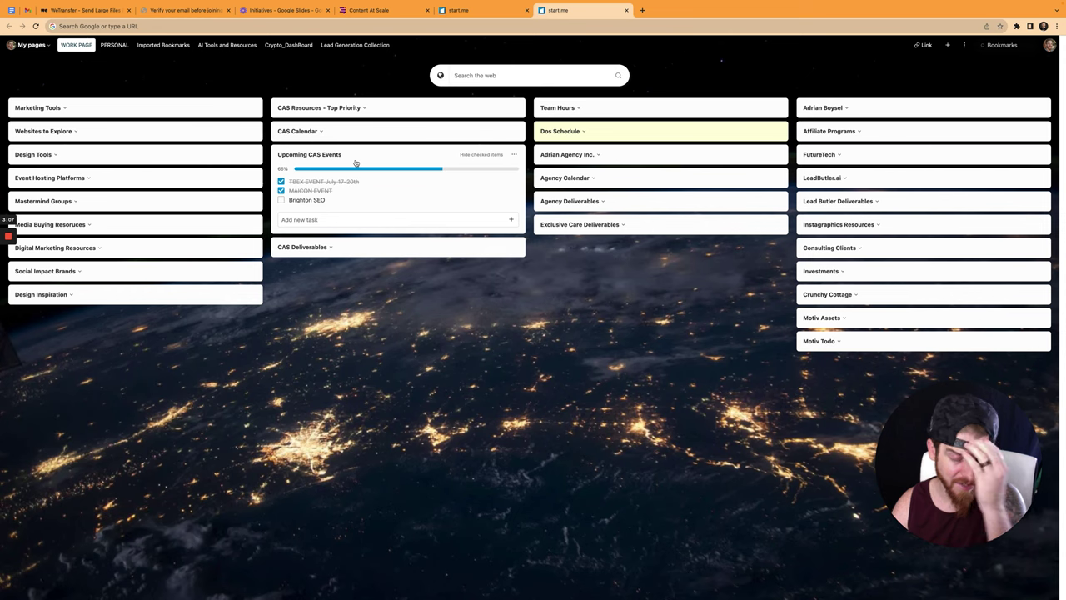
- Toggle Hide checked items in CAS Deliverables on and off, then collapse it
click(381, 248)
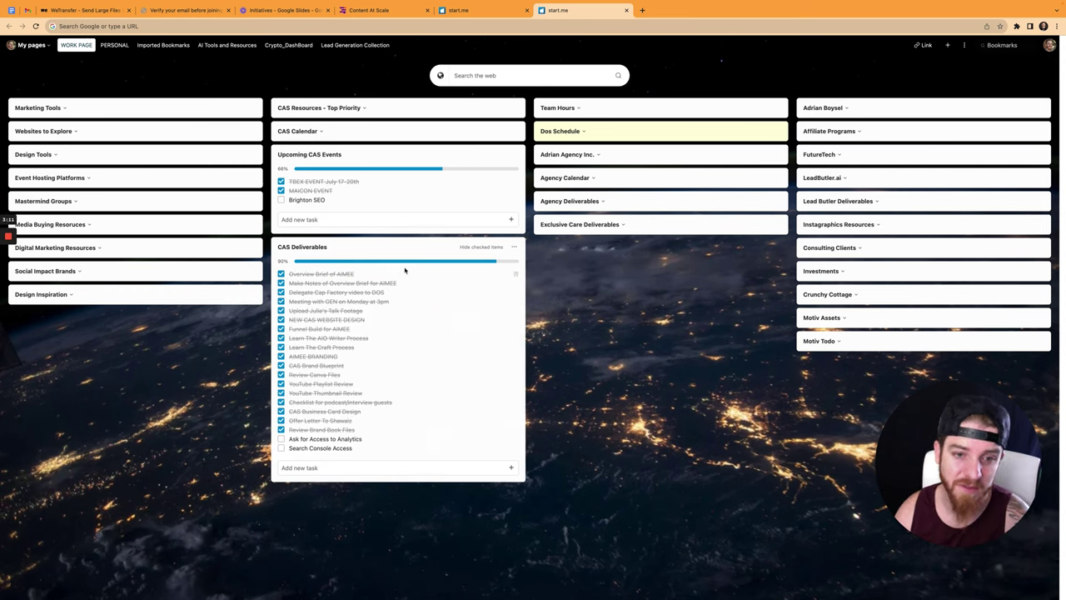
click(476, 251)
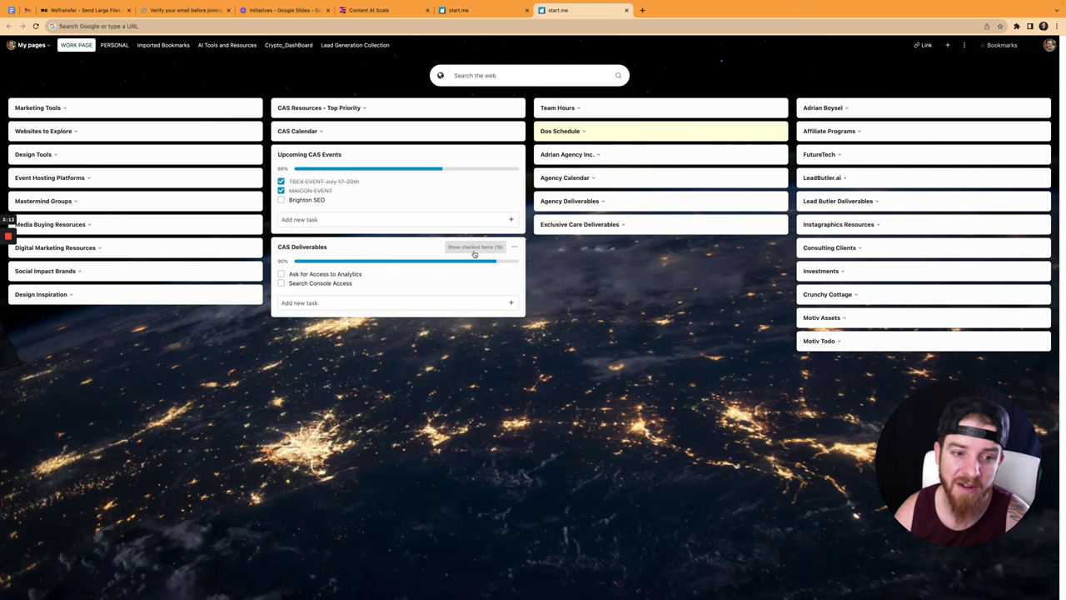
click(474, 249)
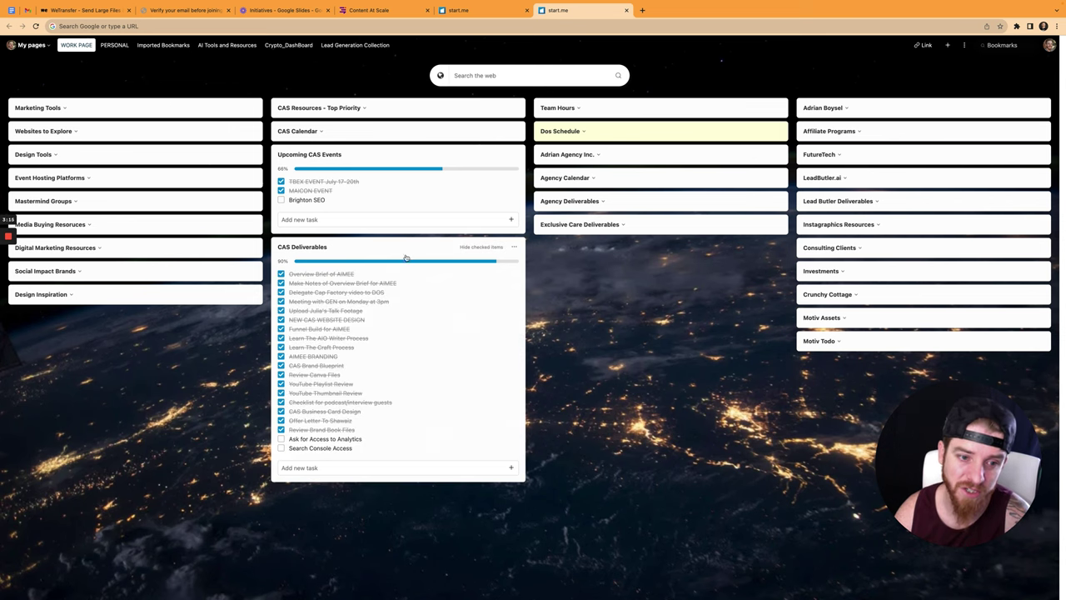
click(449, 246)
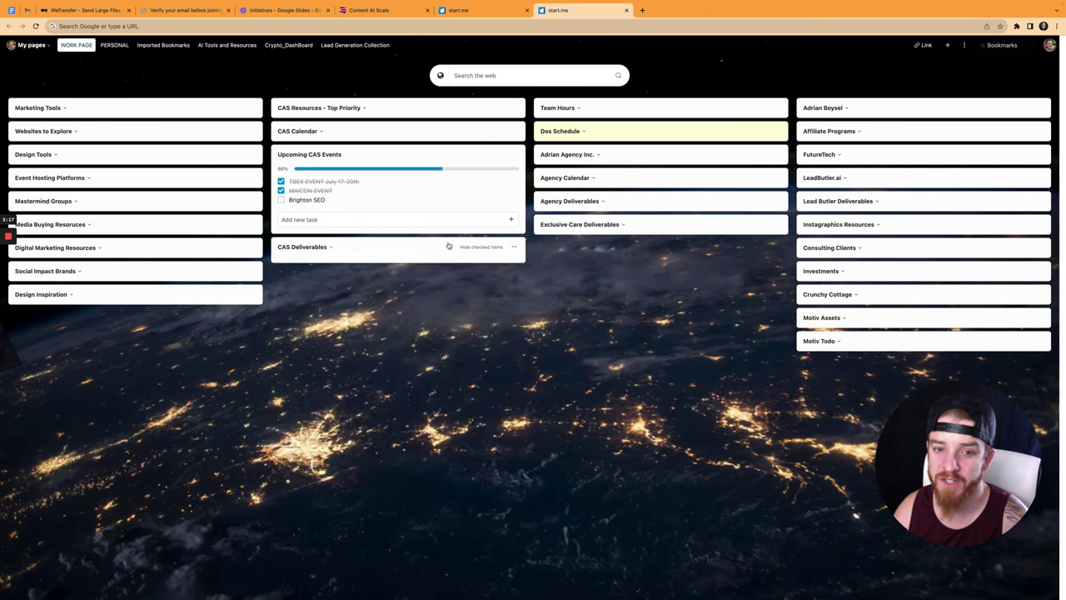
- Preview Team Hours, Dos Schedule, agency links, Agency Calendar, Agency Deliverables and Exclusive Care Deliverables
click(605, 113)
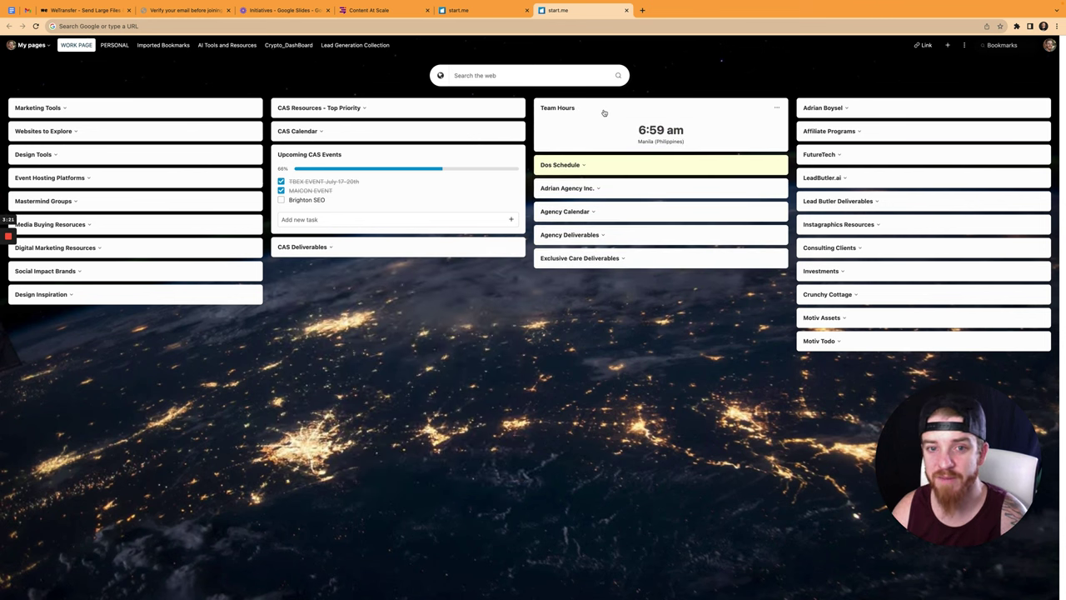
click(604, 114)
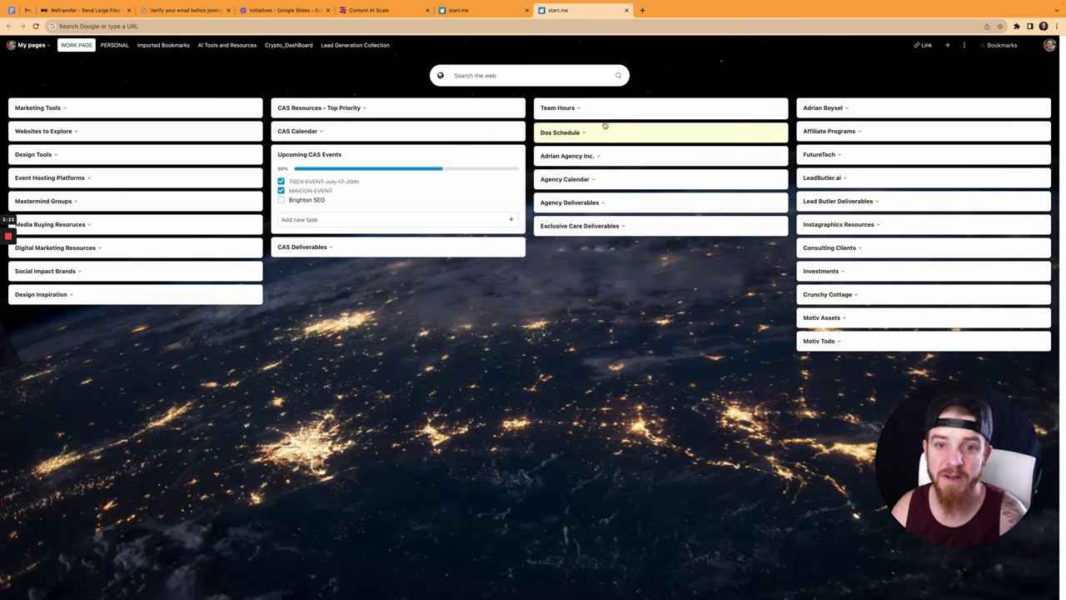
click(602, 133)
click(601, 135)
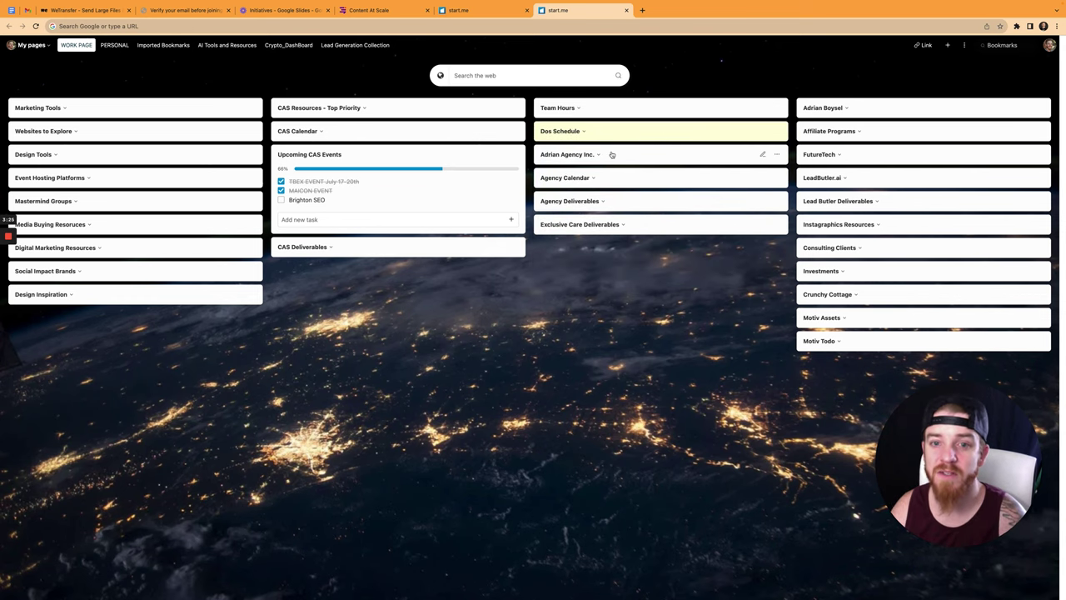
click(611, 154)
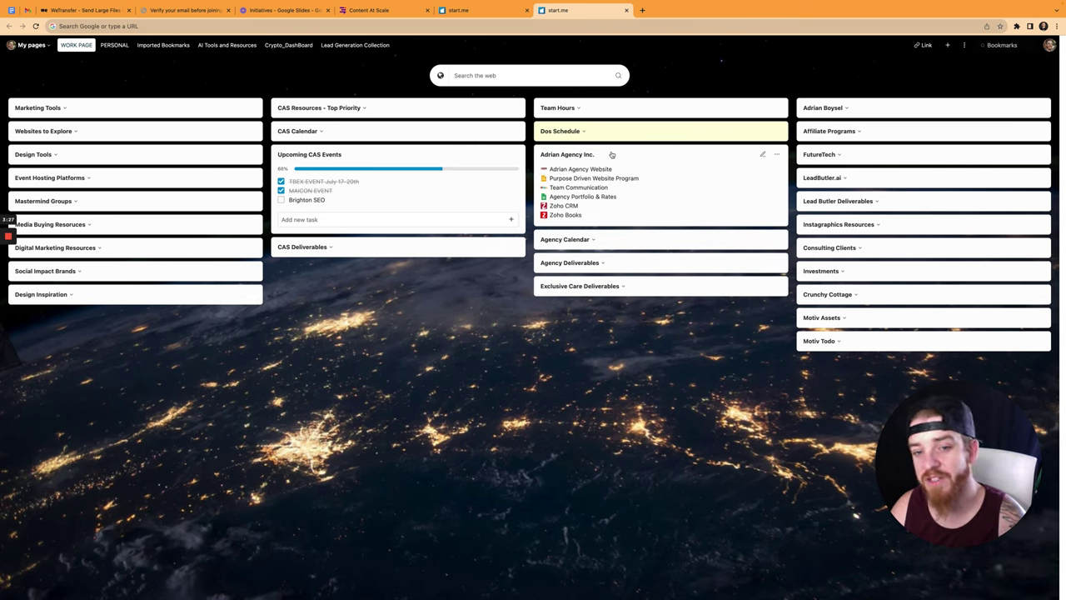
click(611, 154)
click(617, 175)
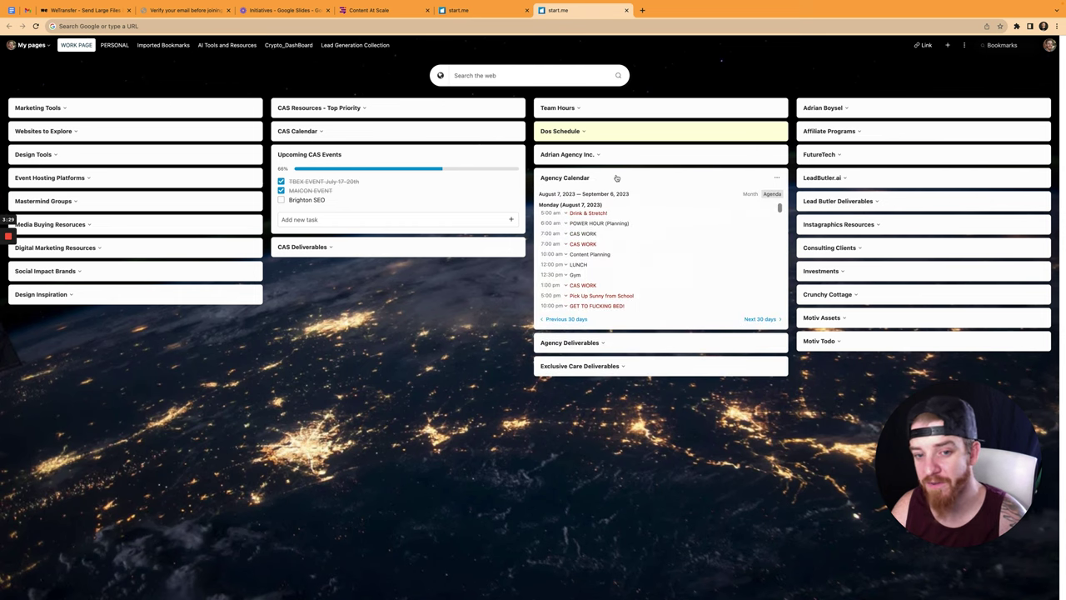
click(616, 177)
click(617, 201)
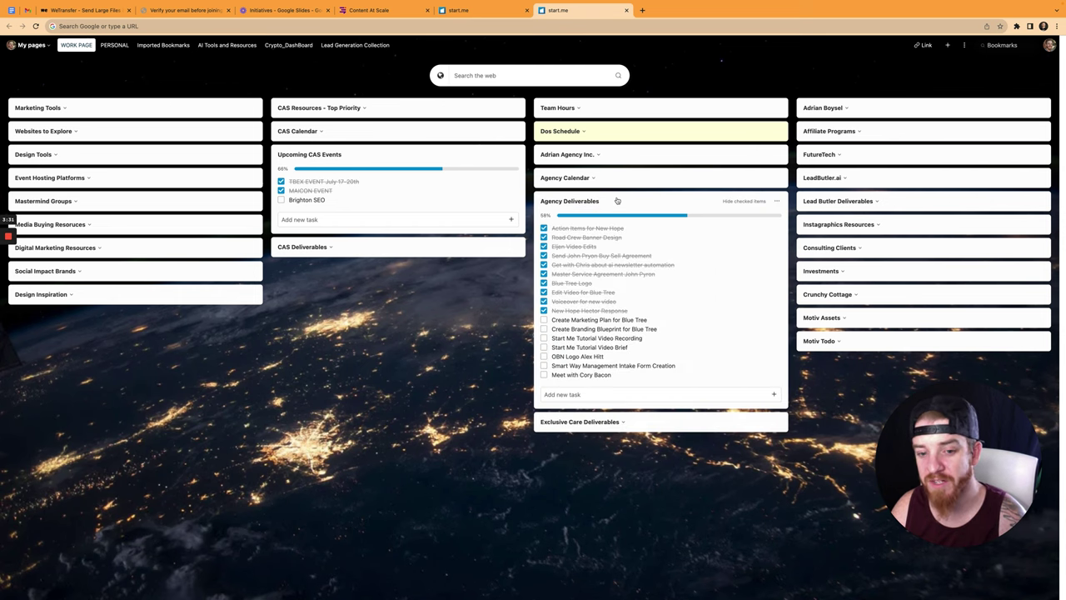
click(617, 201)
click(653, 225)
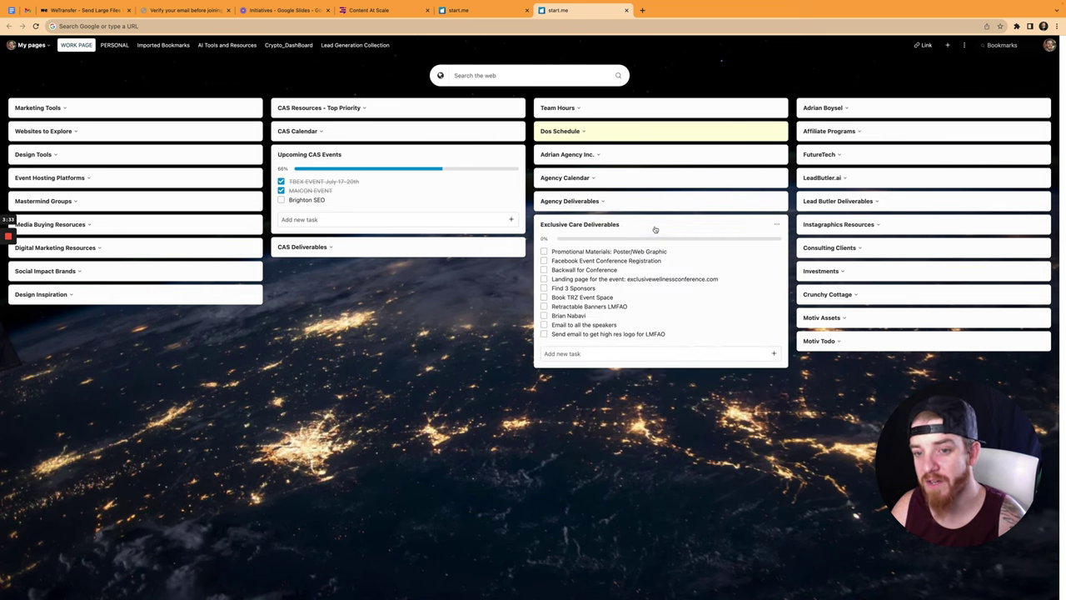
click(655, 227)
- Preview personal links, Affiliate Programs, FutureTech, LeadButler.ai and Lead Butler Deliverables, collapsing each again
click(883, 109)
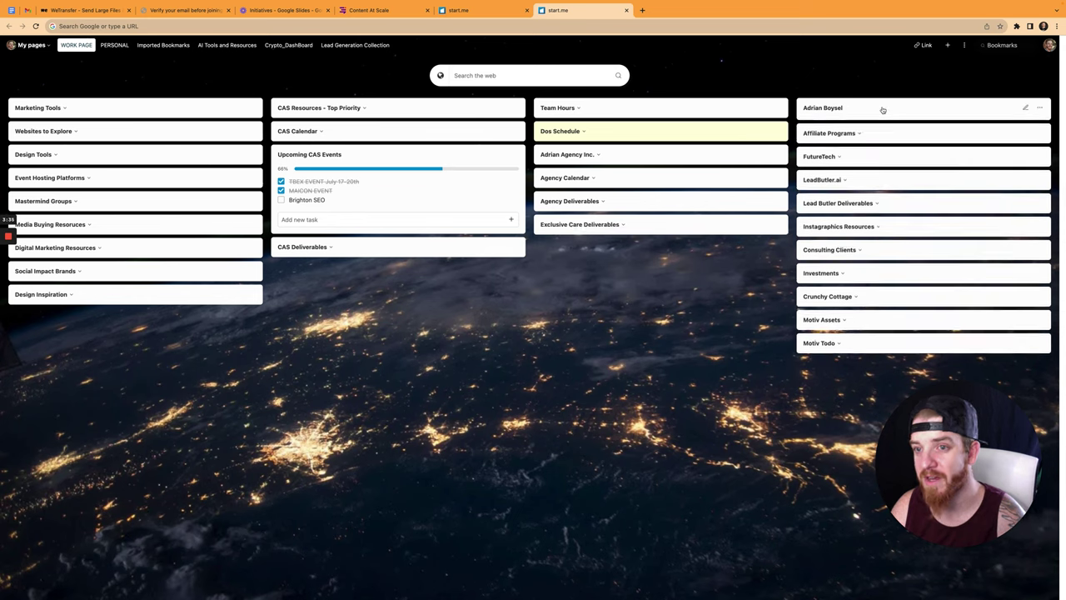
click(882, 109)
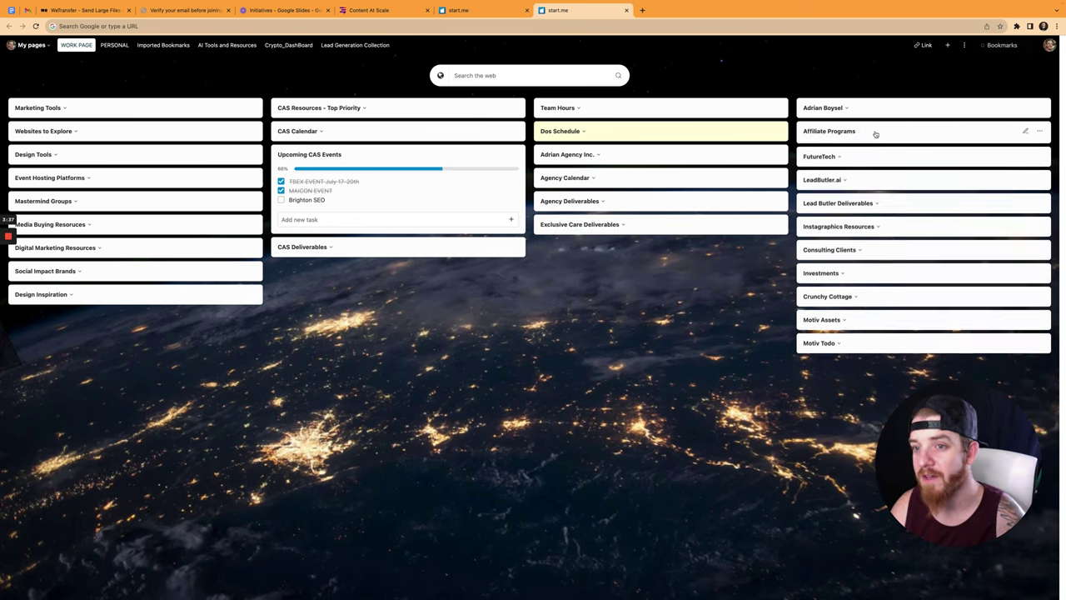
click(876, 134)
click(874, 134)
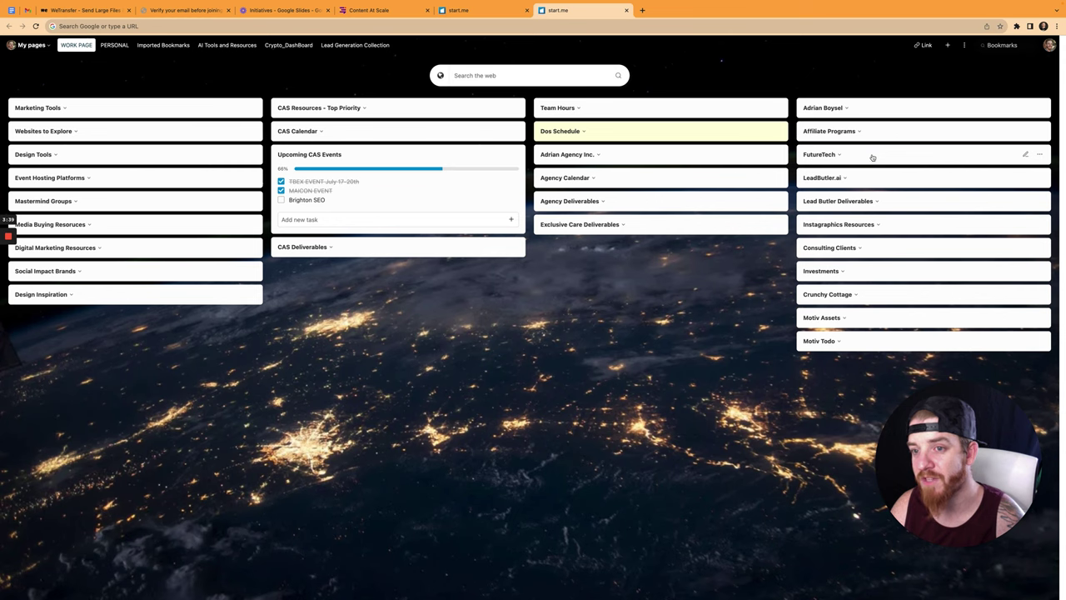
click(872, 157)
click(872, 157)
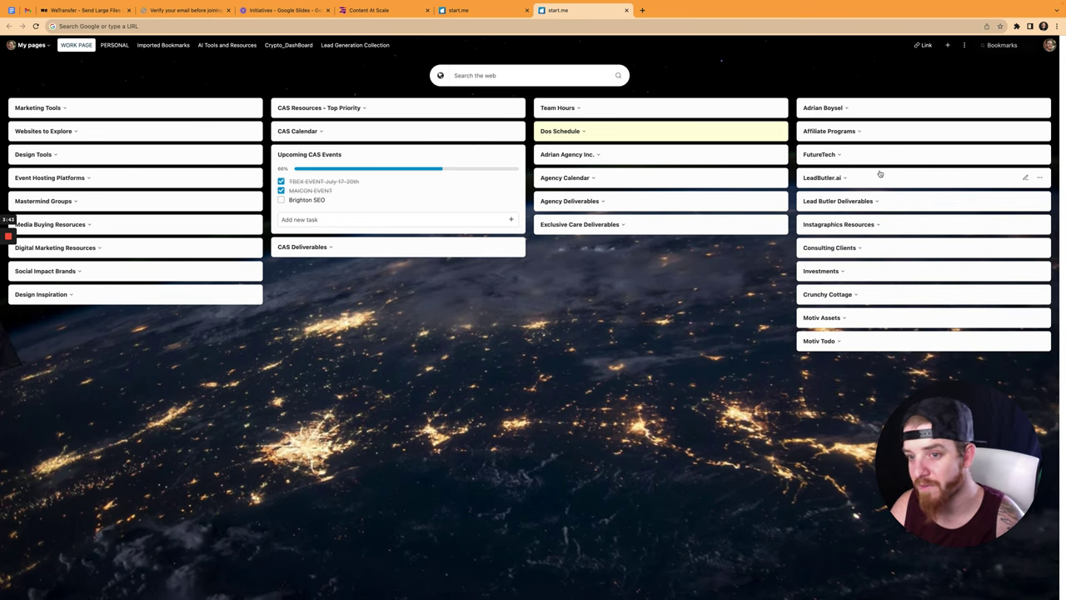
click(880, 174)
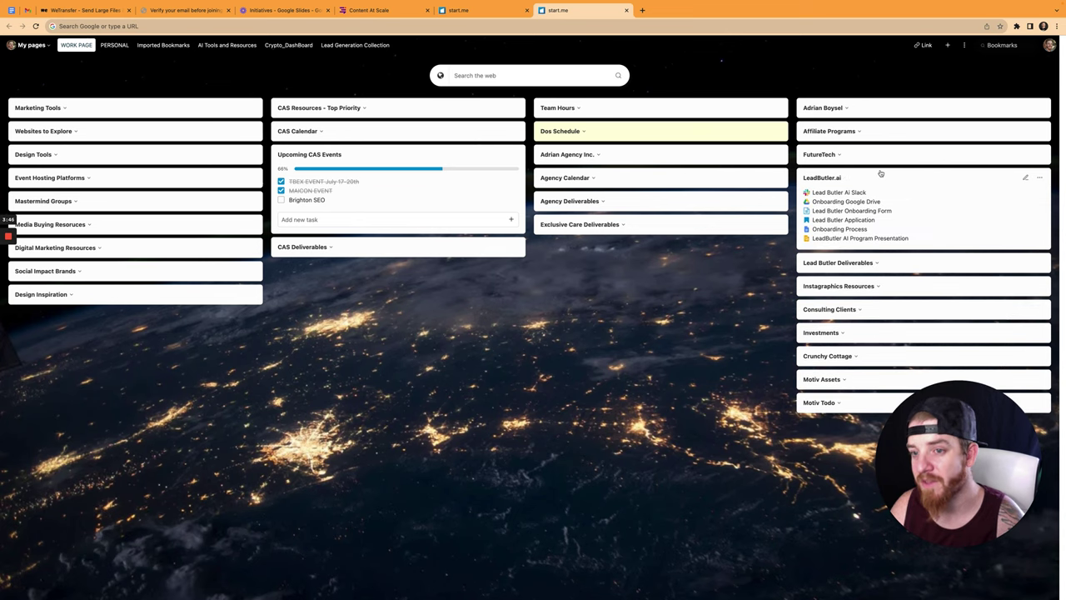
click(881, 176)
click(907, 205)
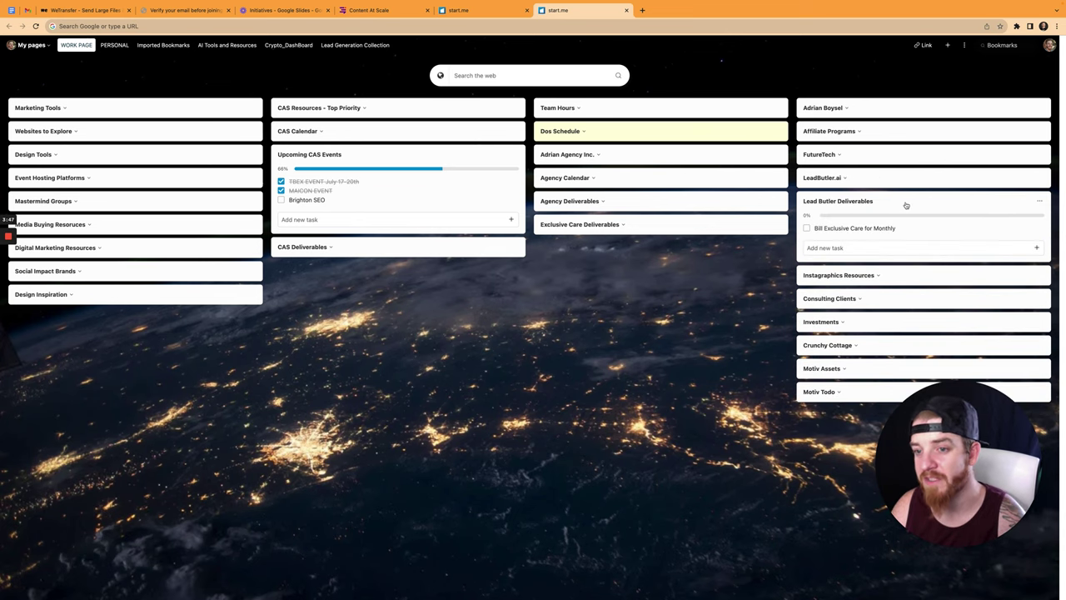
click(906, 205)
- Expand Instagraphics Resources, preview Consulting Clients and Investments, then open the Add widget chooser
click(916, 225)
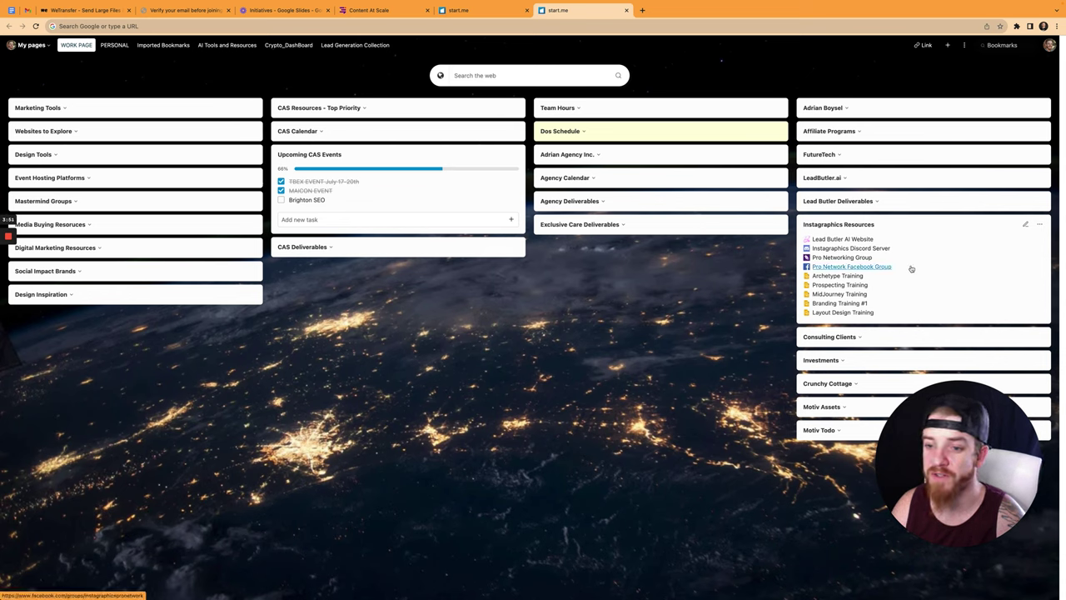
click(903, 340)
click(893, 336)
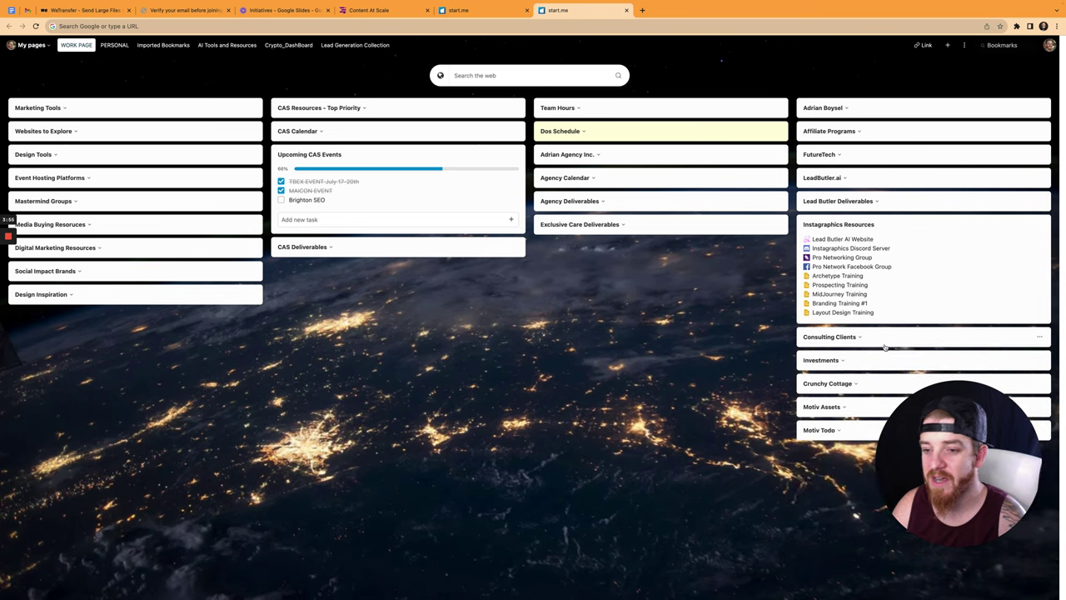
click(884, 361)
click(885, 361)
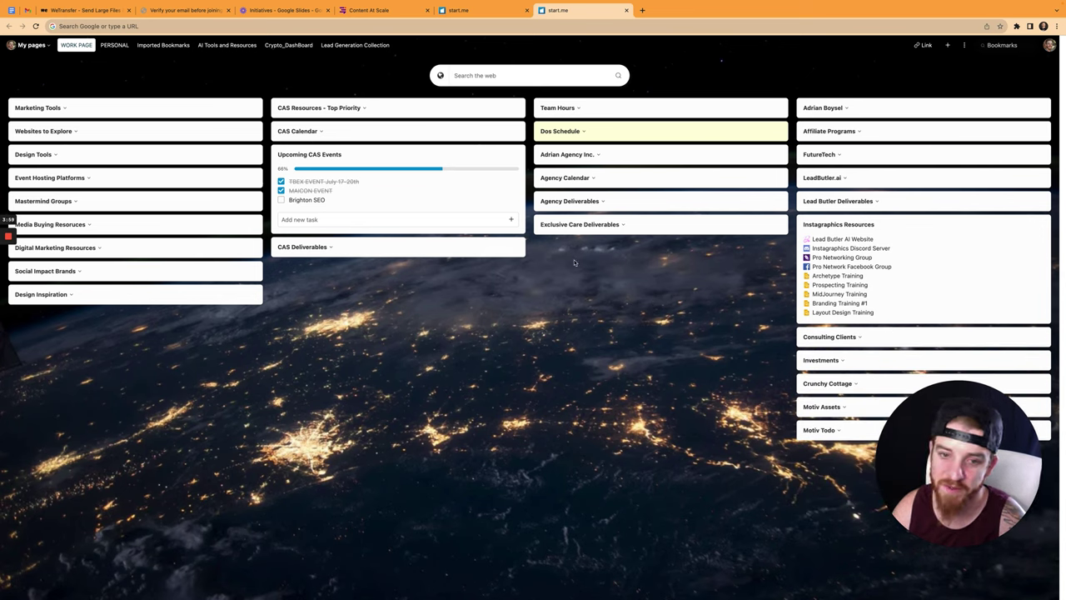
click(560, 246)
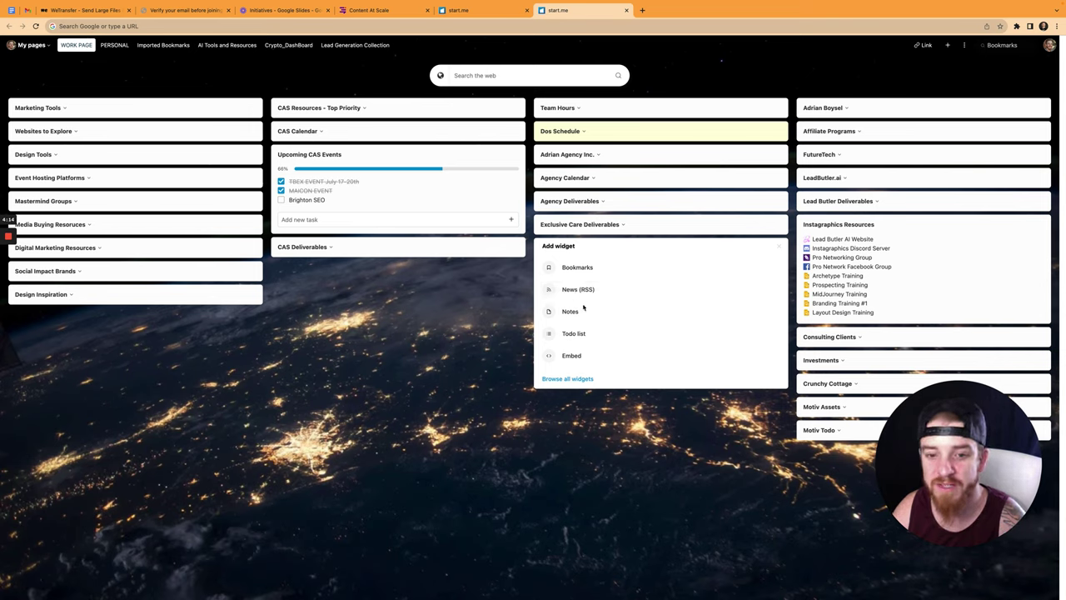
- Close the add-widget choices, toggle Dos Schedule, and reopen Add widget
click(601, 137)
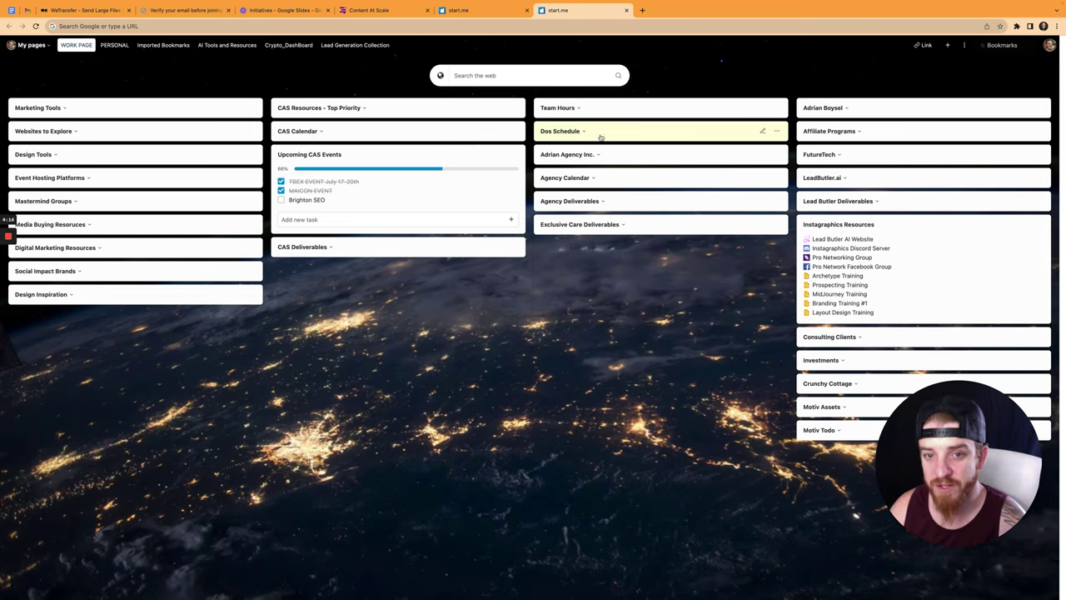
click(600, 138)
click(600, 137)
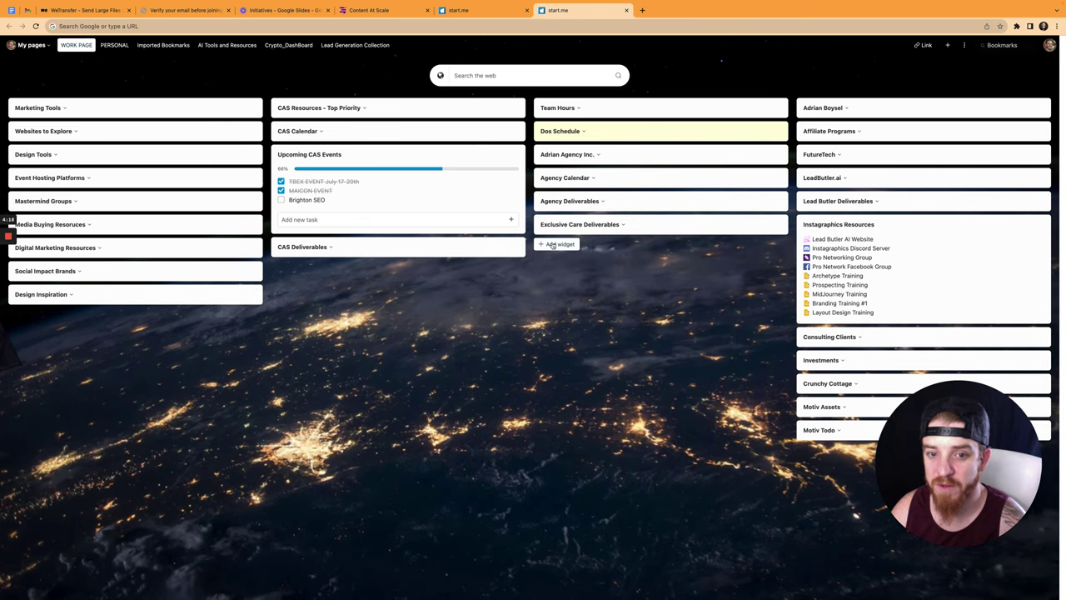
click(556, 244)
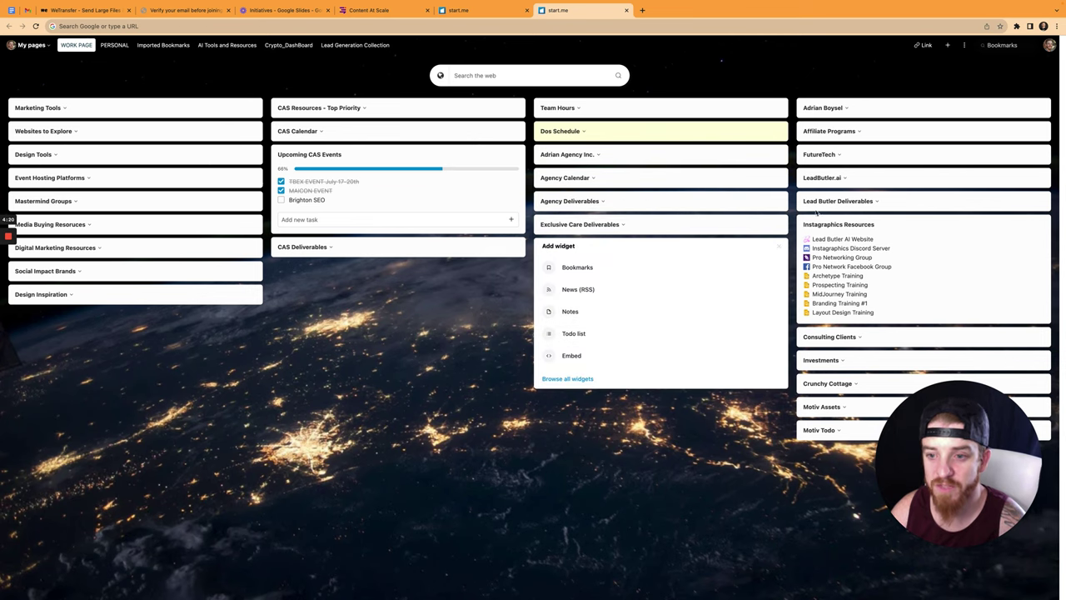
- Toggle Agency Deliverables, then choose Browse all widgets from the Add widget menu
click(583, 207)
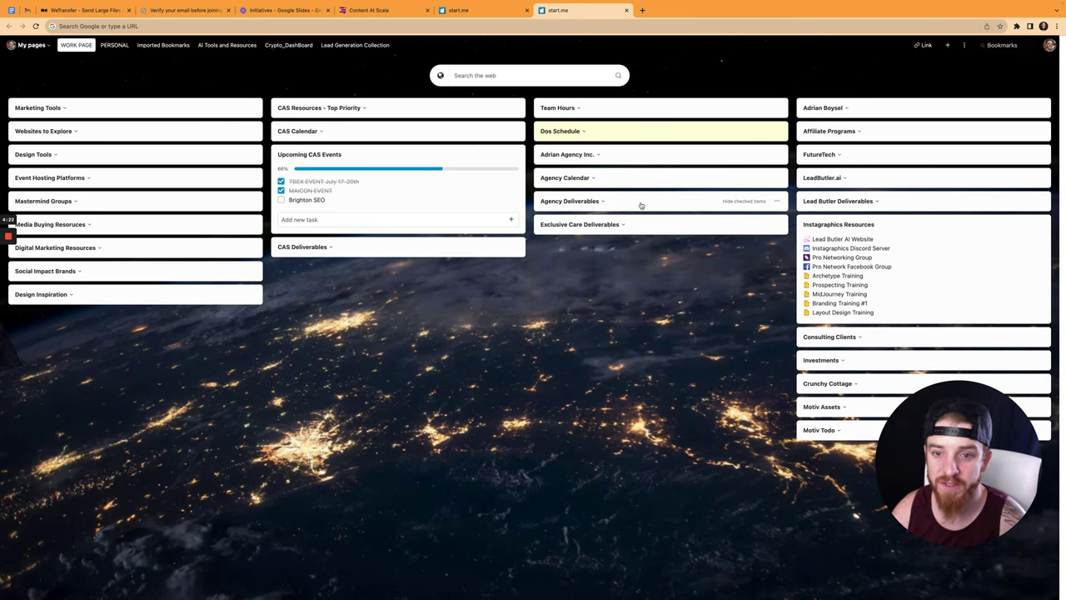
click(641, 204)
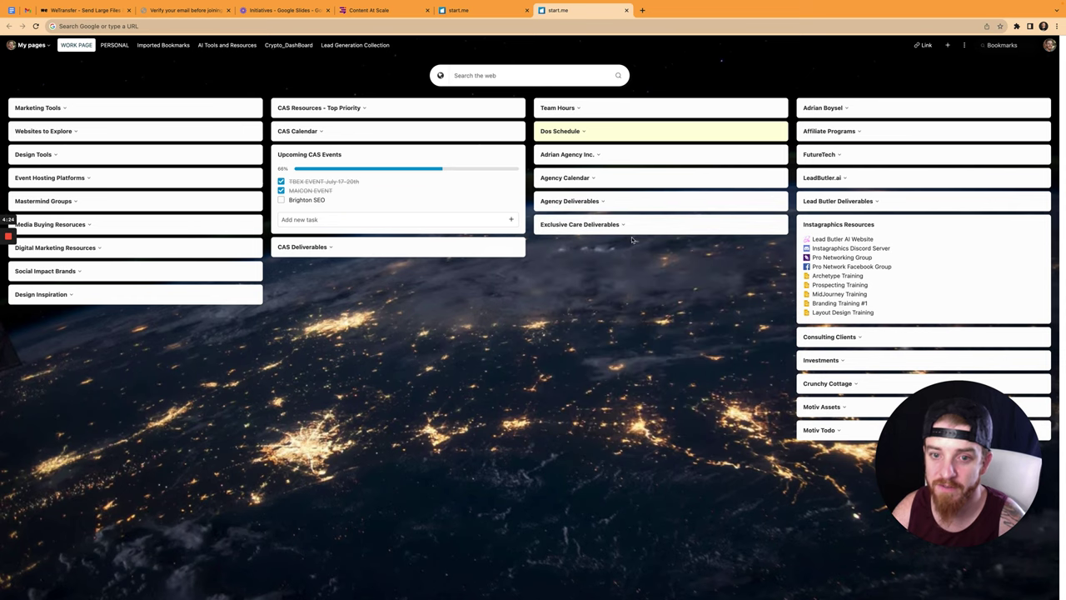
click(558, 244)
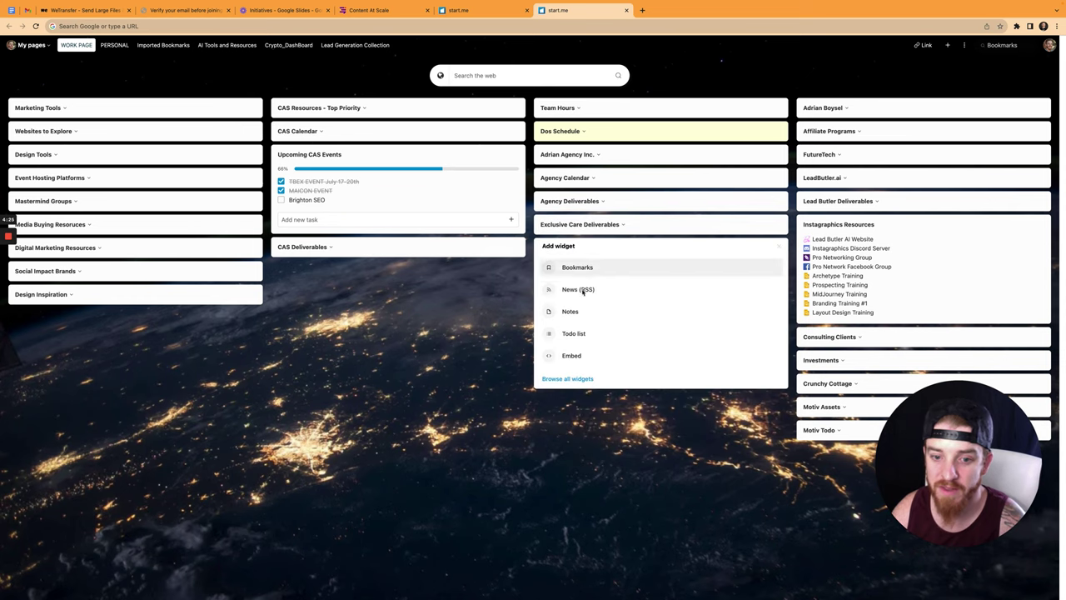
click(587, 379)
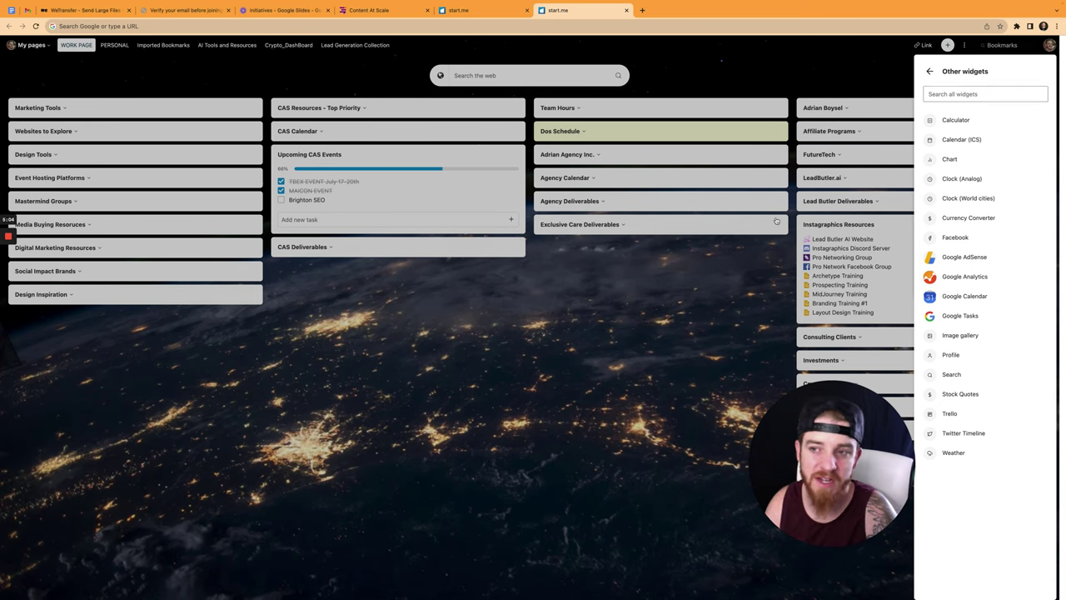
click(734, 256)
- Visit the PERSONAL page, scroll through AI Tools and Resources, then switch to Crypto_DashBoard
click(118, 46)
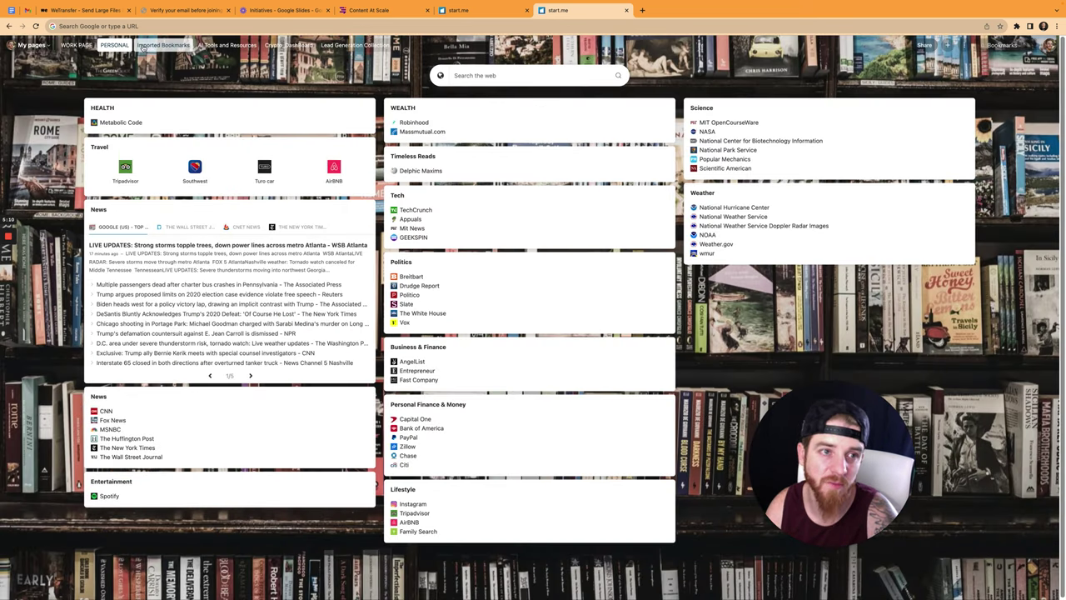
click(219, 48)
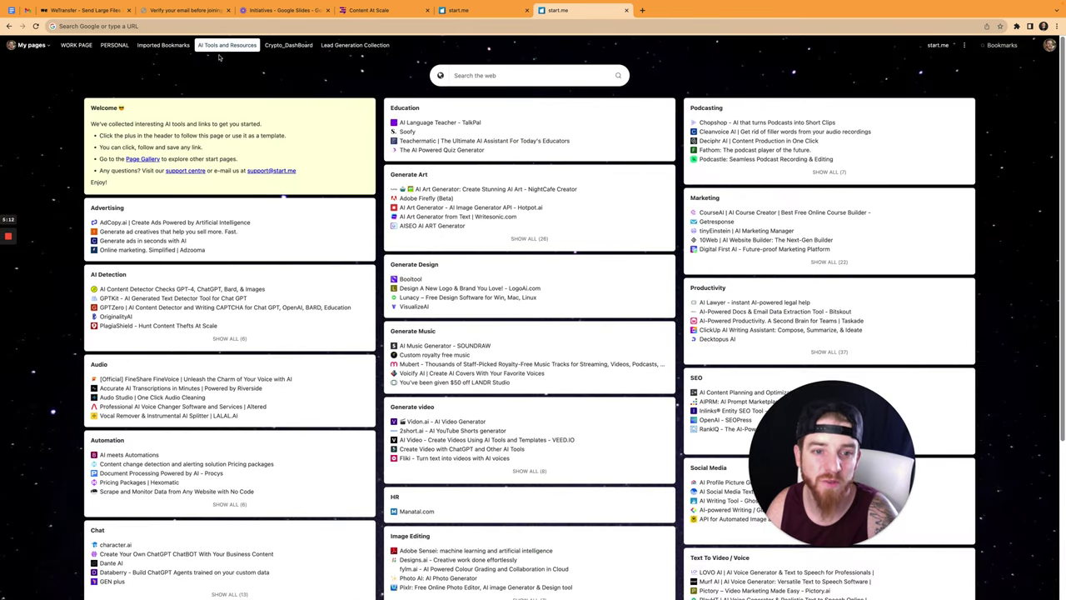
scroll(447, 210, down, 3)
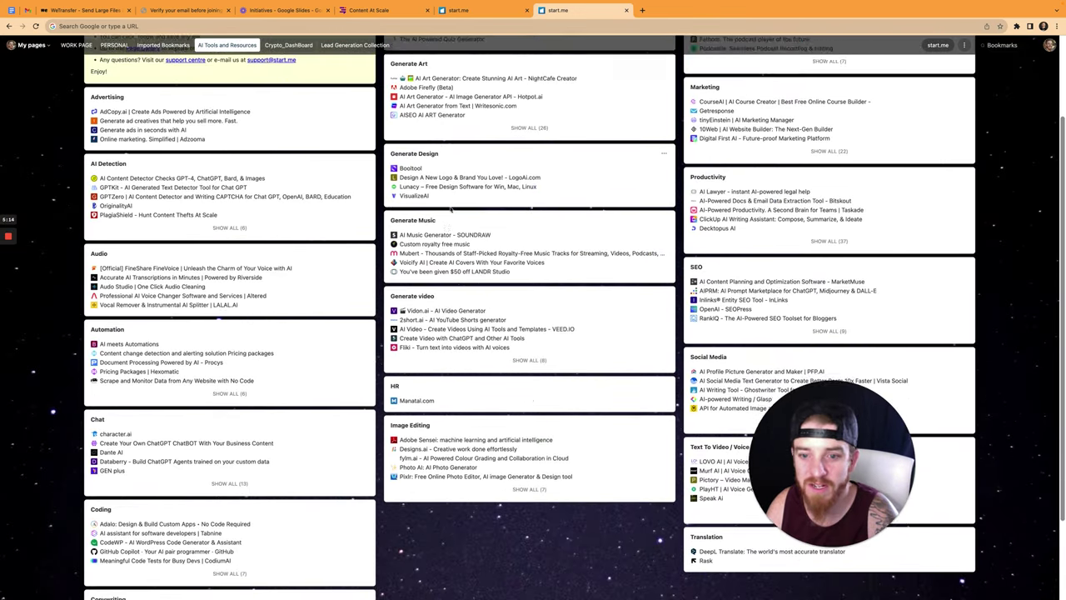
scroll(447, 209, down, 2)
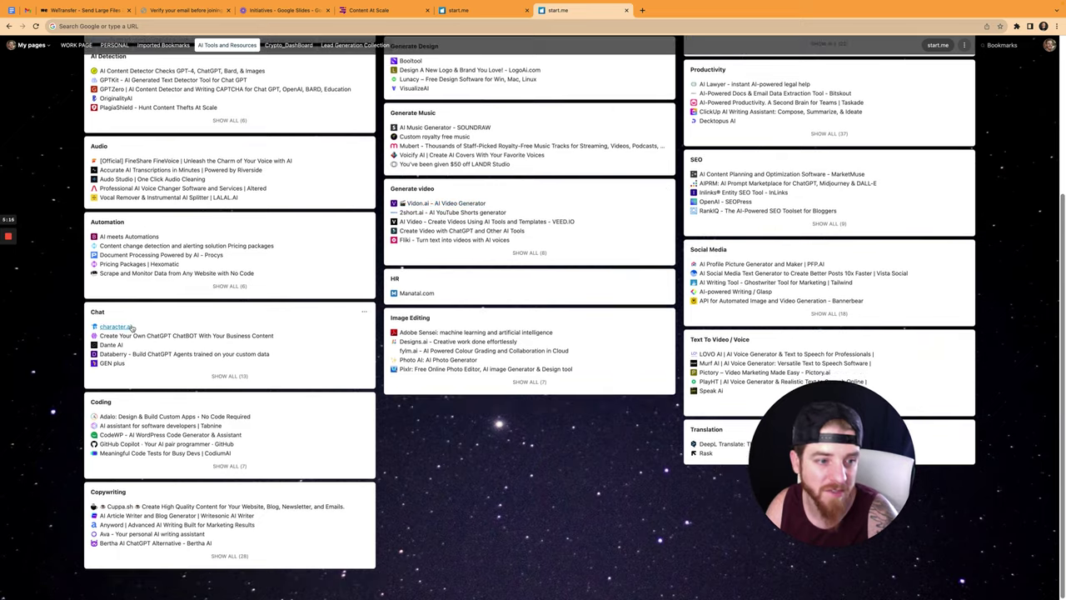
scroll(117, 297, up, 5)
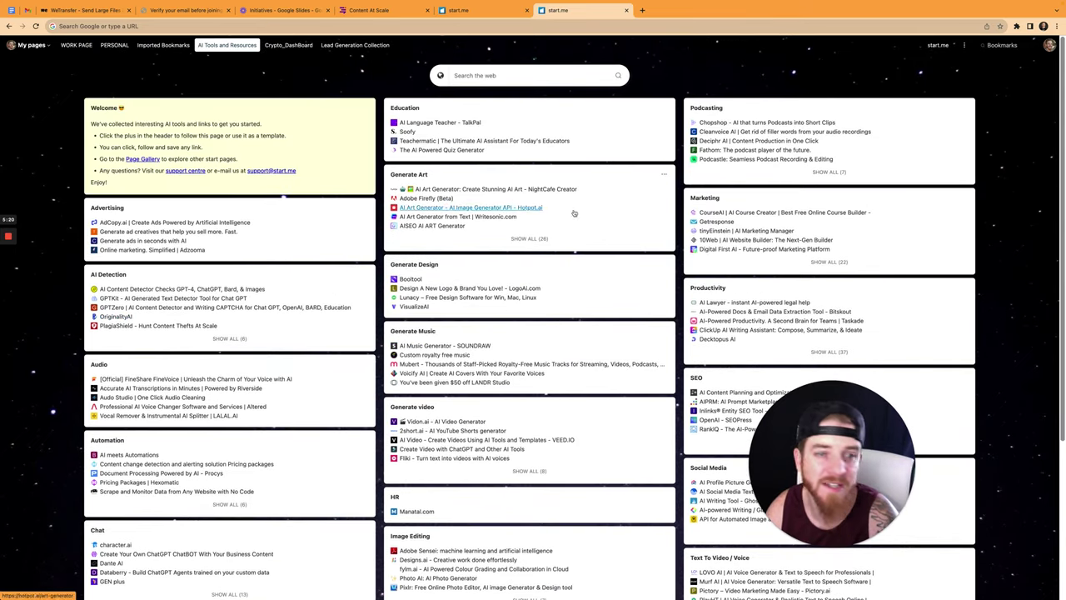
scroll(709, 236, down, 1)
scroll(710, 236, down, 3)
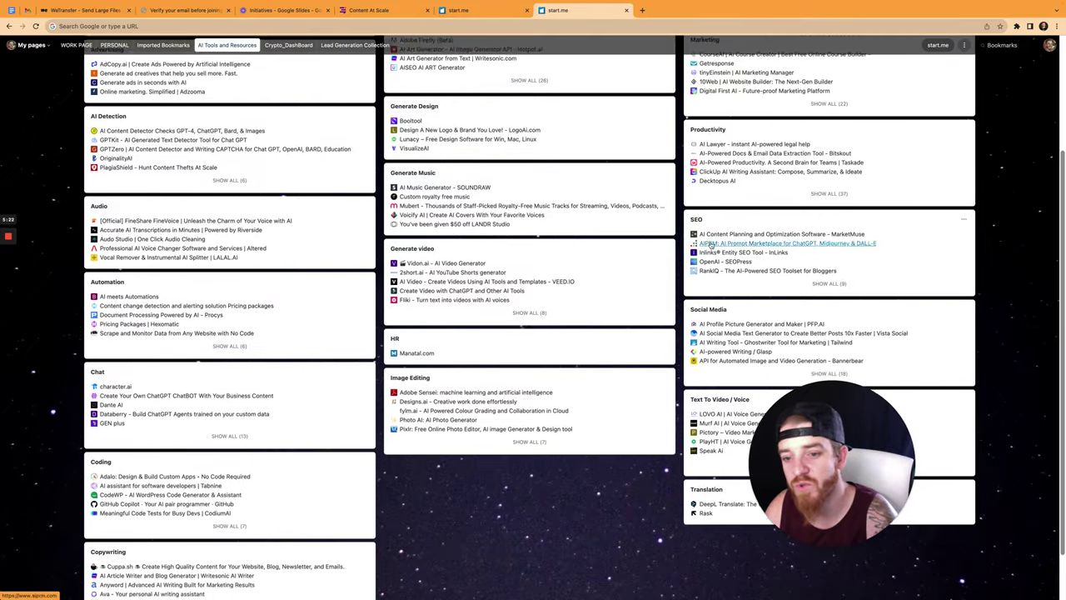
scroll(686, 233, up, 4)
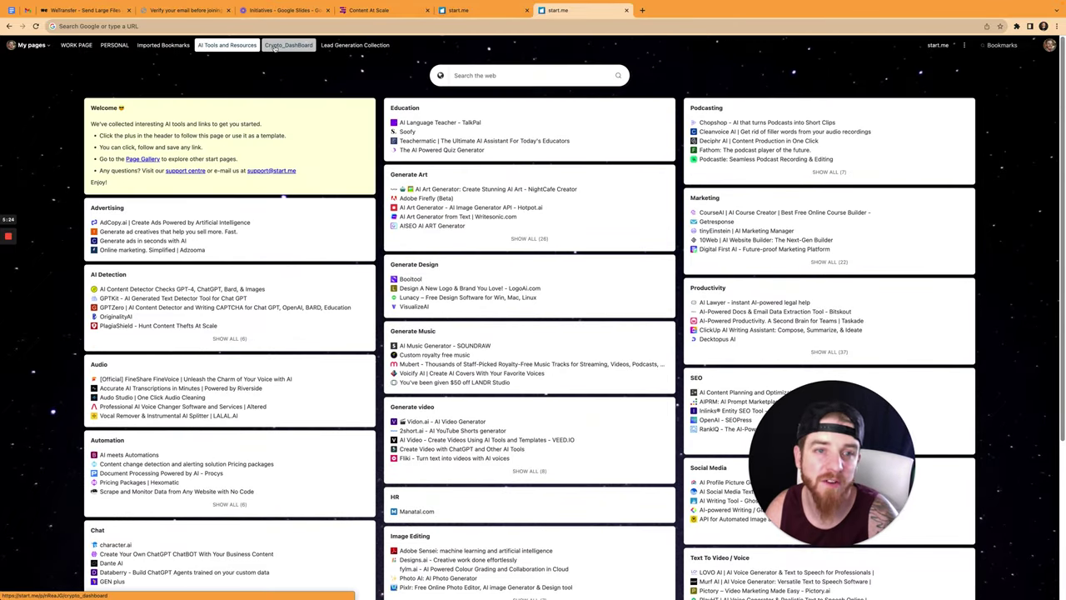
click(288, 45)
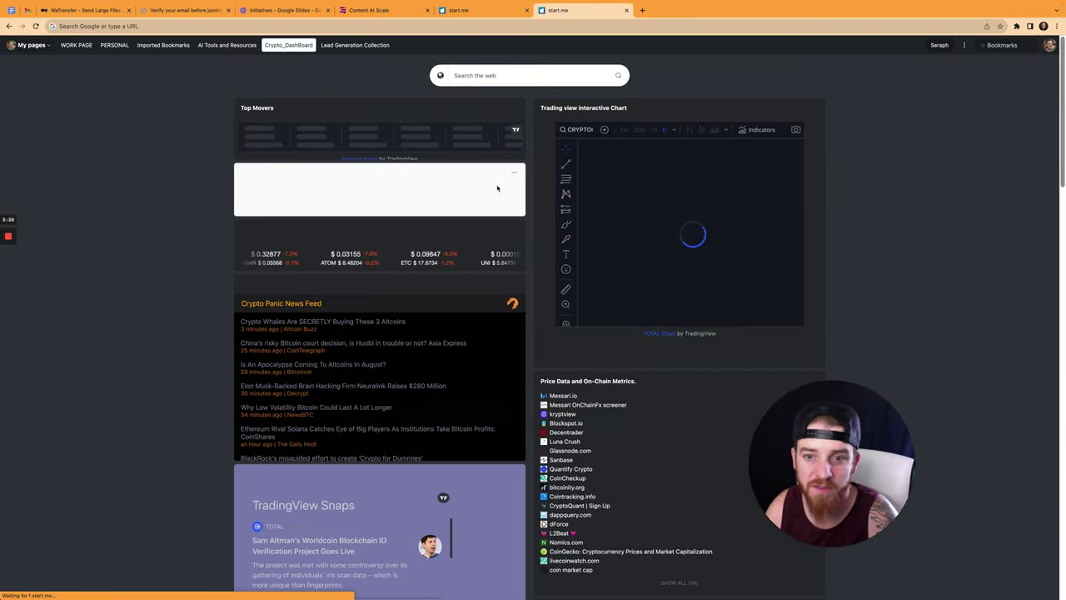
- Scroll through Crypto_DashBoard's wallet, DEX and explorer widgets, then open Lead Generation Collection
scroll(456, 209, down, 5)
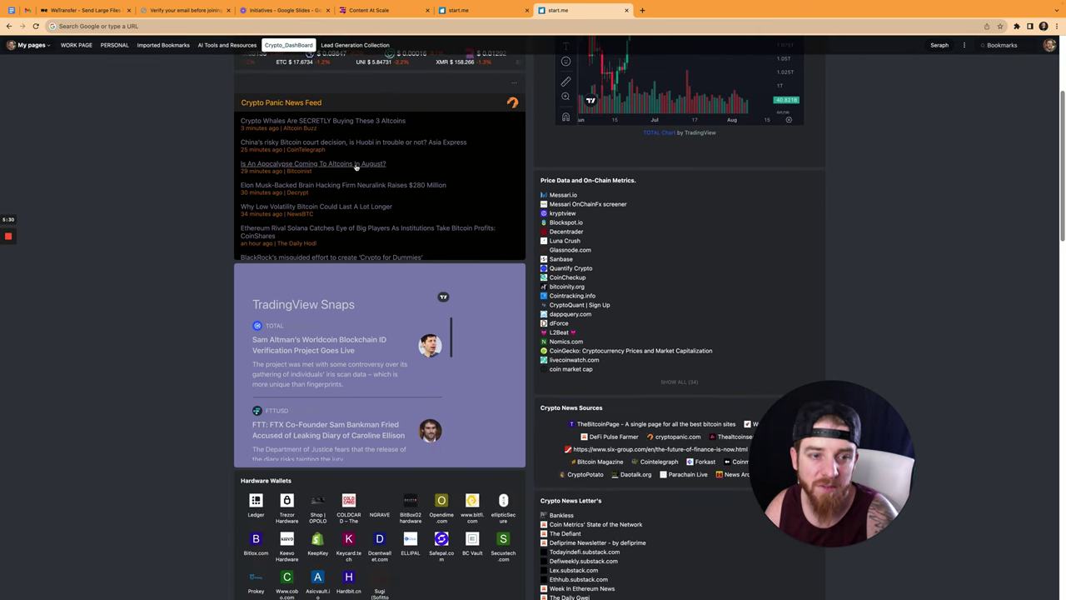
scroll(400, 195, down, 1)
scroll(399, 195, down, 5)
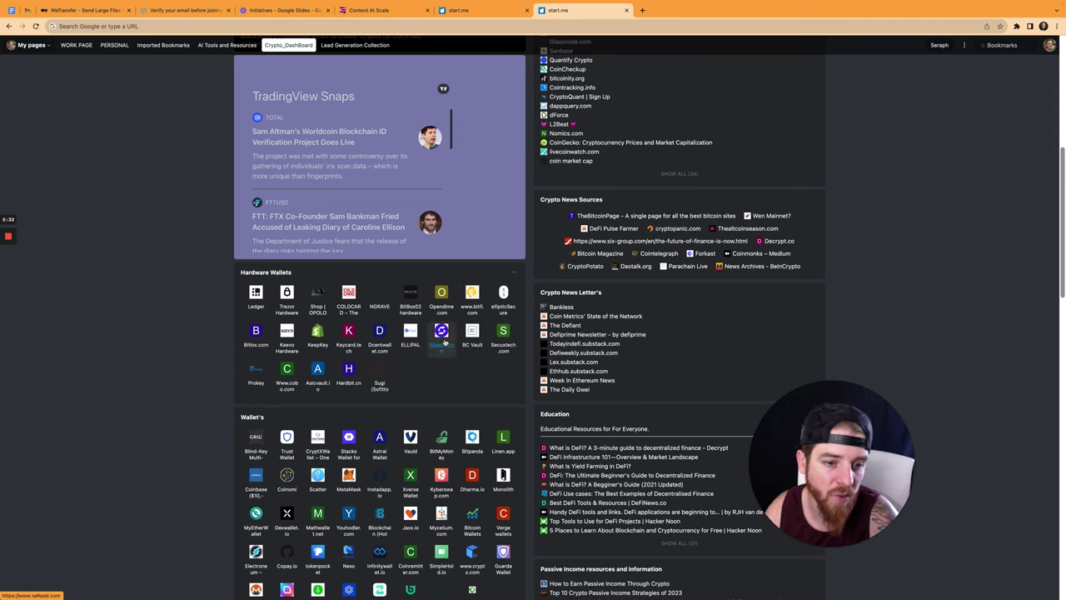
scroll(440, 348, down, 3)
scroll(440, 348, down, 3)
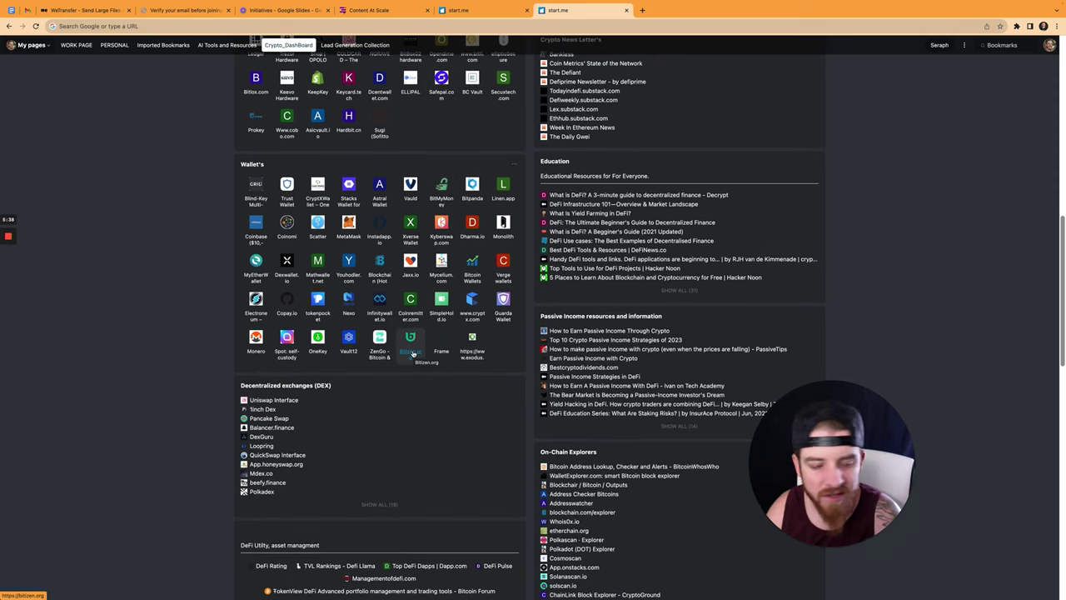
scroll(586, 354, down, 5)
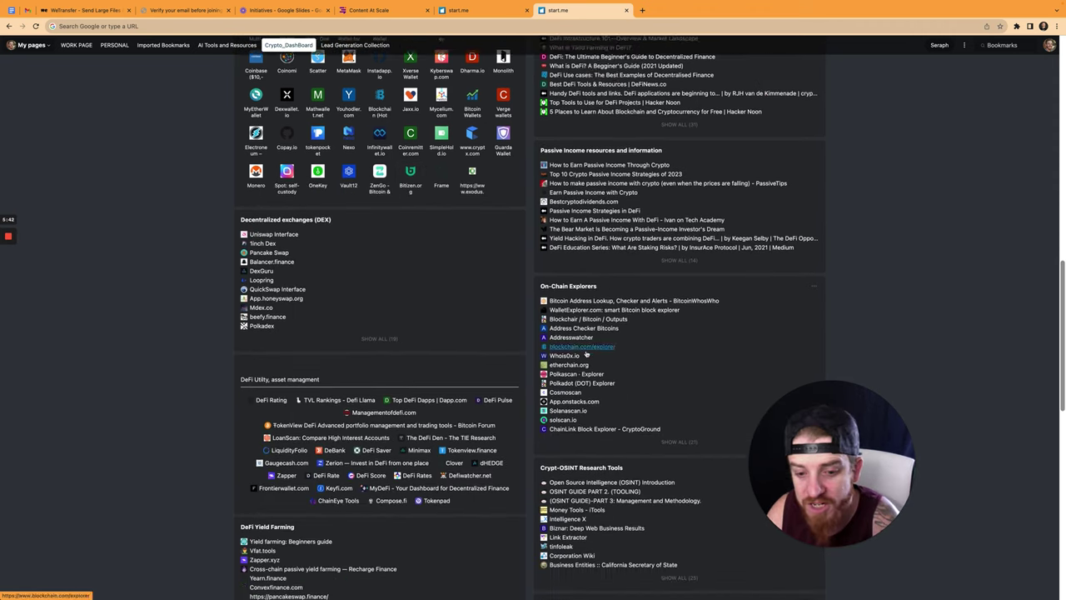
scroll(585, 354, down, 12)
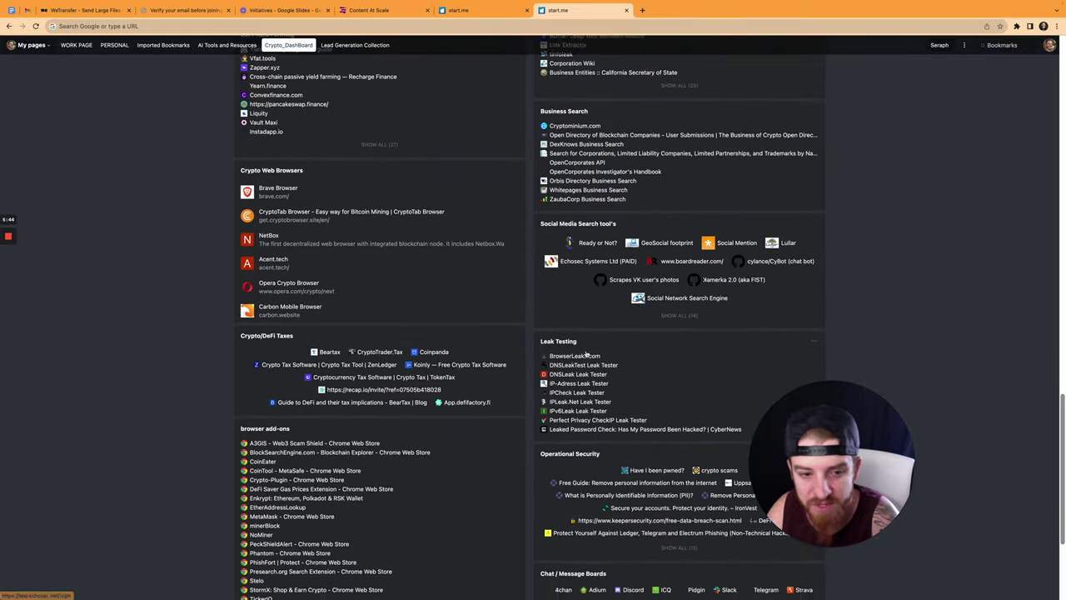
scroll(586, 354, up, 20)
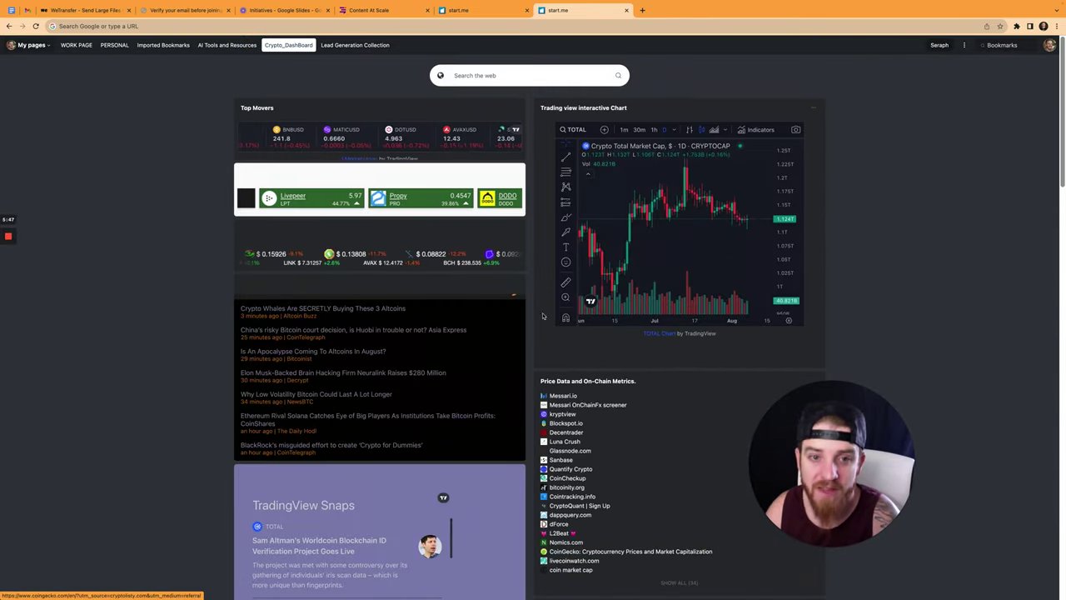
click(347, 46)
- Cycle through Crypto_DashBoard, Lead Generation, AI Tools and PERSONAL pages back to WORK PAGE
click(289, 46)
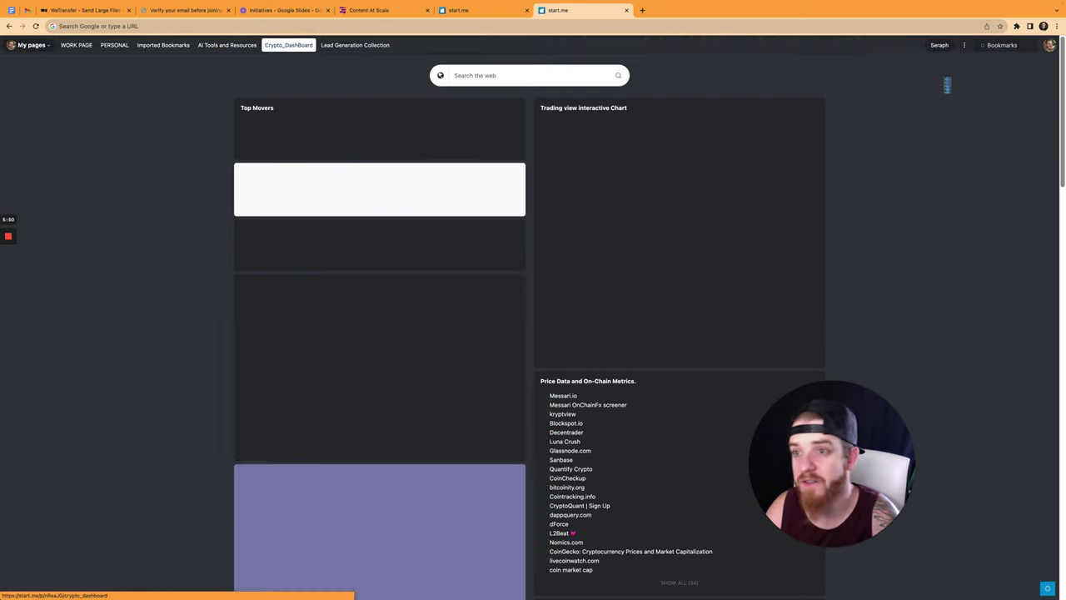
click(355, 46)
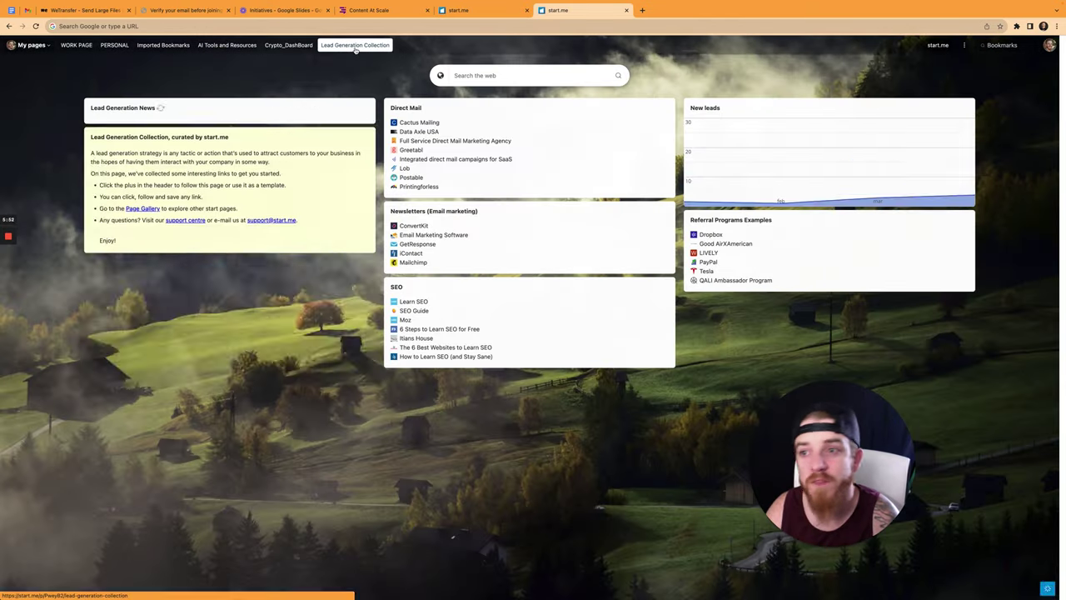
click(225, 46)
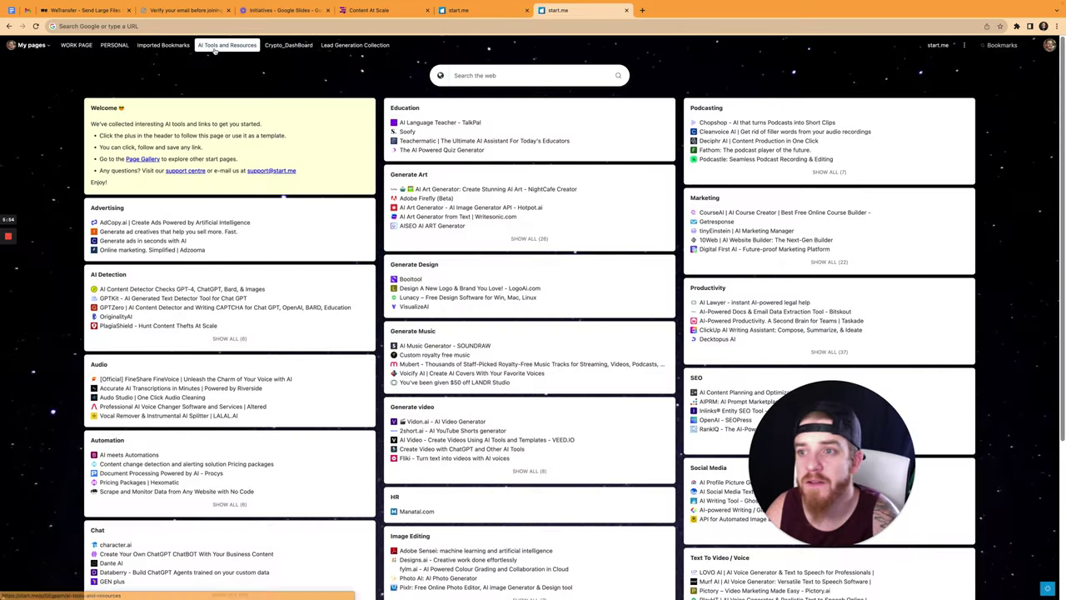
click(114, 46)
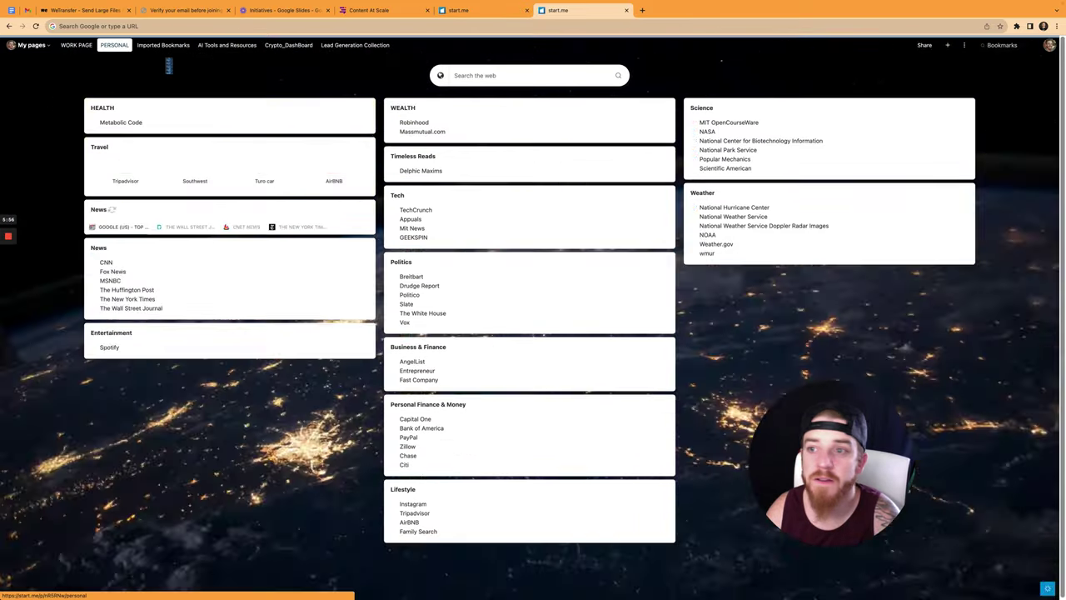
click(76, 45)
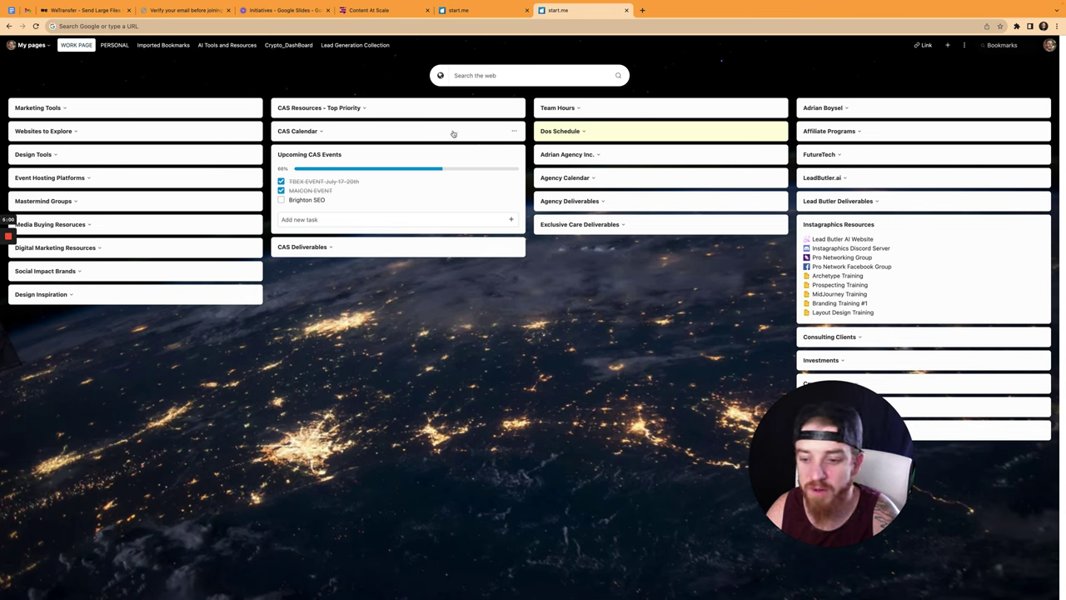
- Expand Exclusive Care Deliverables, Agency Deliverables, Agency Calendar, agency links and the Team Hours clock
click(638, 226)
click(628, 201)
click(621, 177)
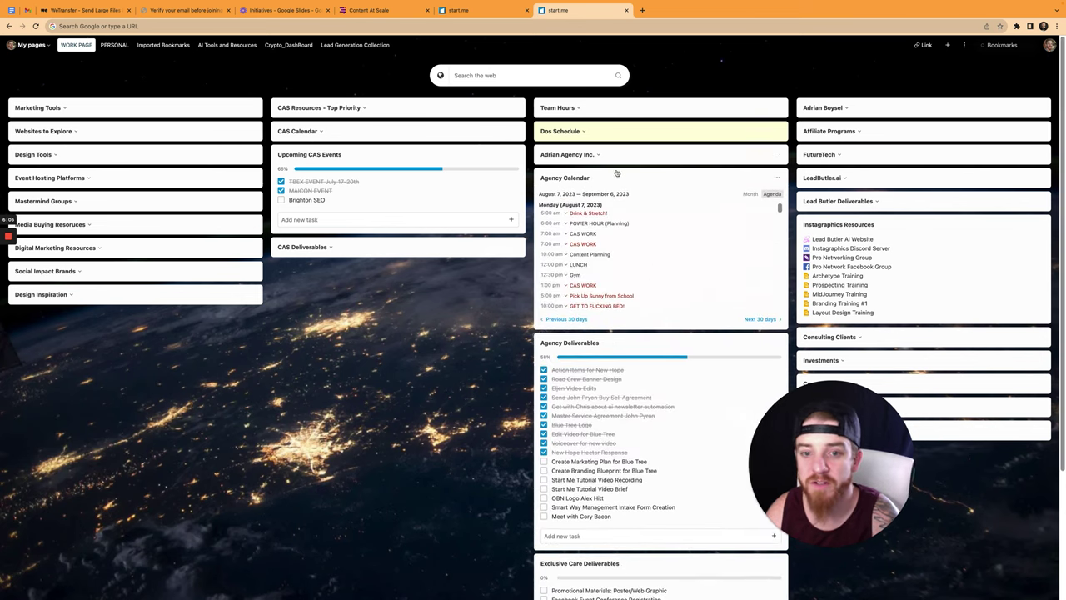
click(613, 155)
click(607, 107)
mouse_move(615, 3)
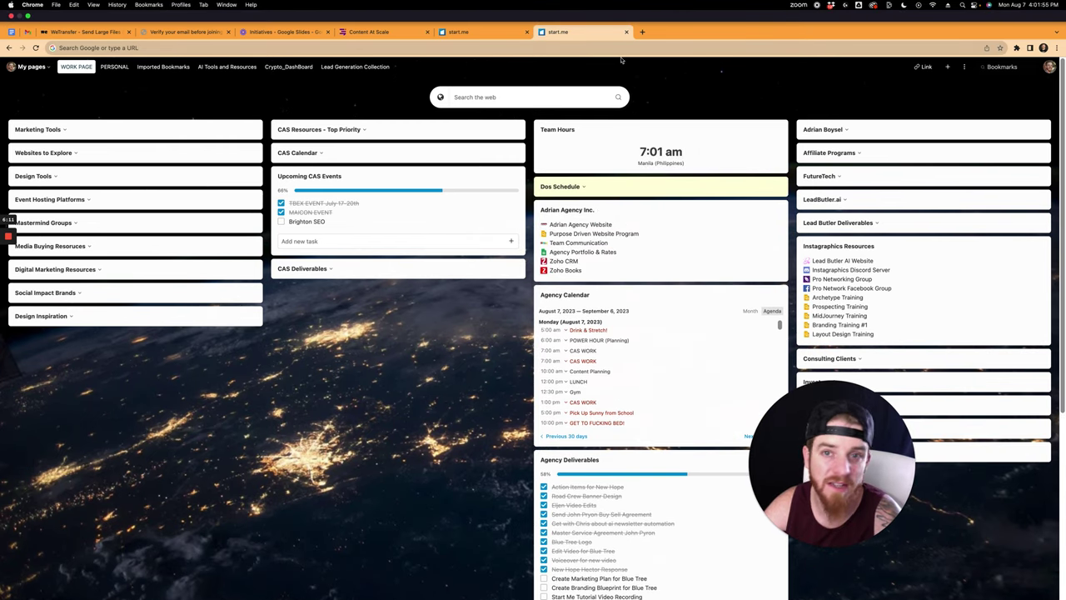
- Tile the start.me Chrome window to the right half and bring back the YouTube window
key(ctrl+alt+Right)
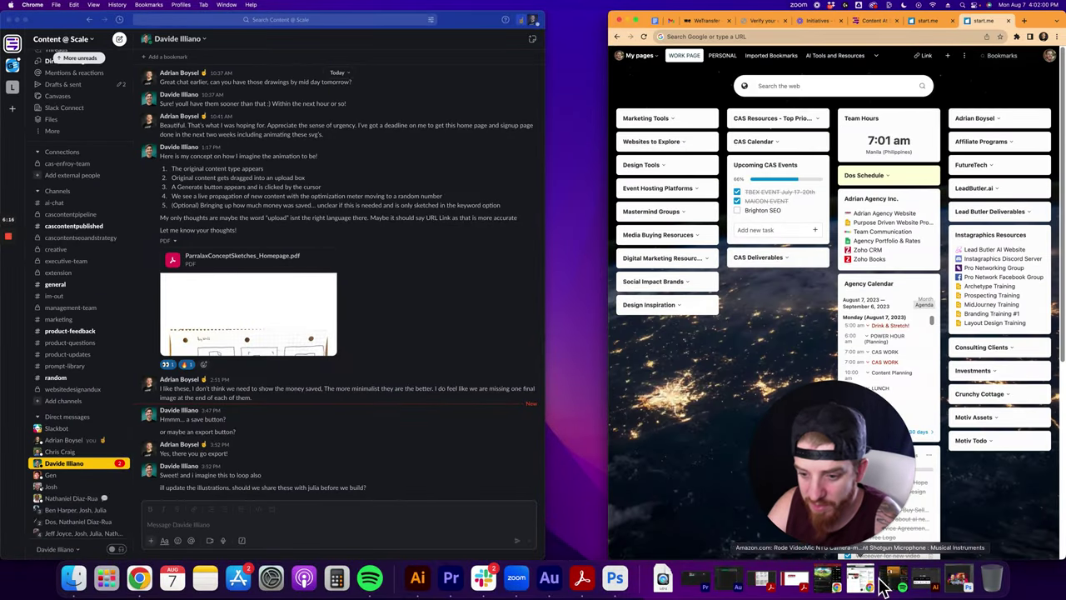
click(828, 579)
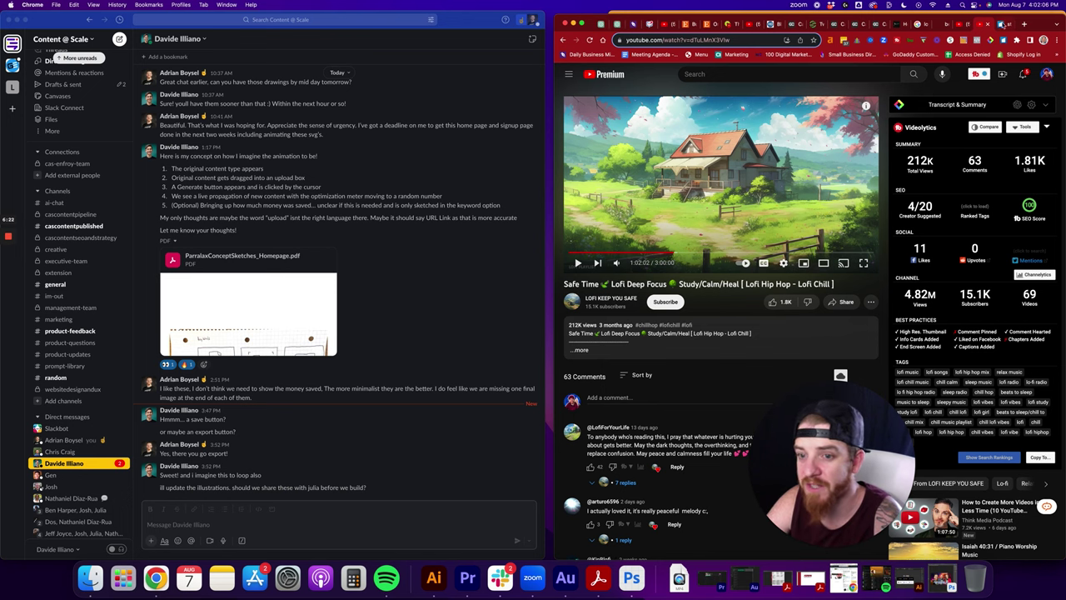
click(1023, 23)
click(1009, 24)
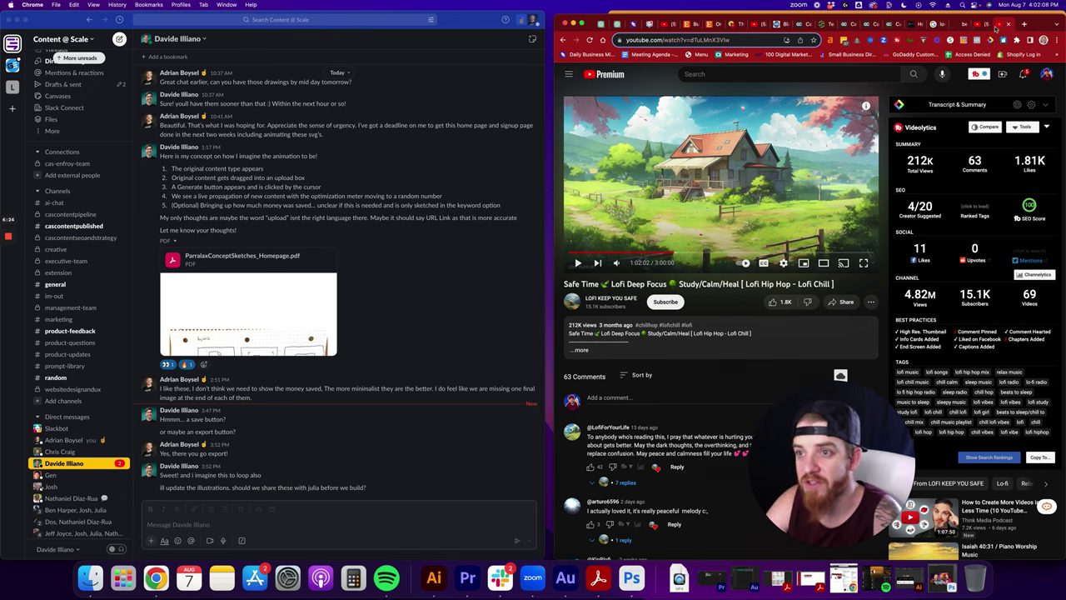
- Browse the other window's tabs: beyondreach.live, Google results, YouTube videos and the garyvaynerchuk.com article
click(962, 25)
click(955, 25)
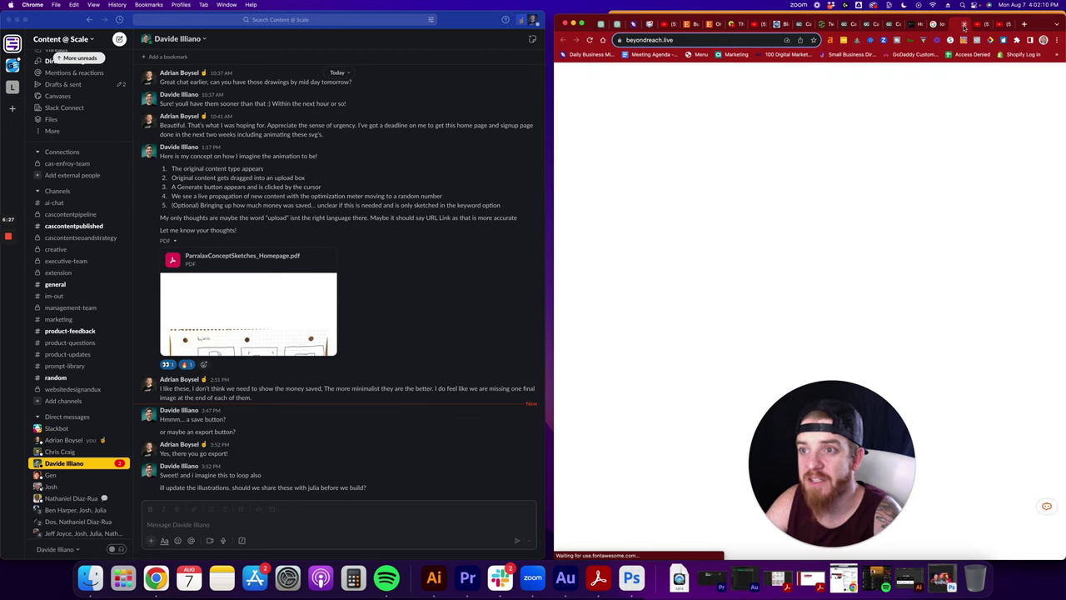
click(946, 24)
click(936, 24)
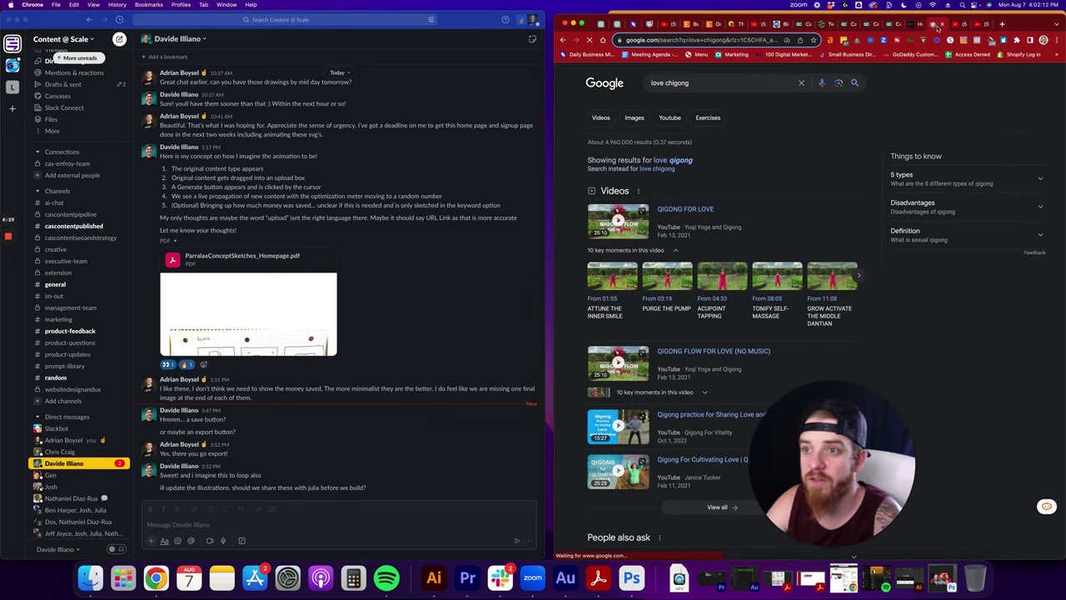
click(916, 25)
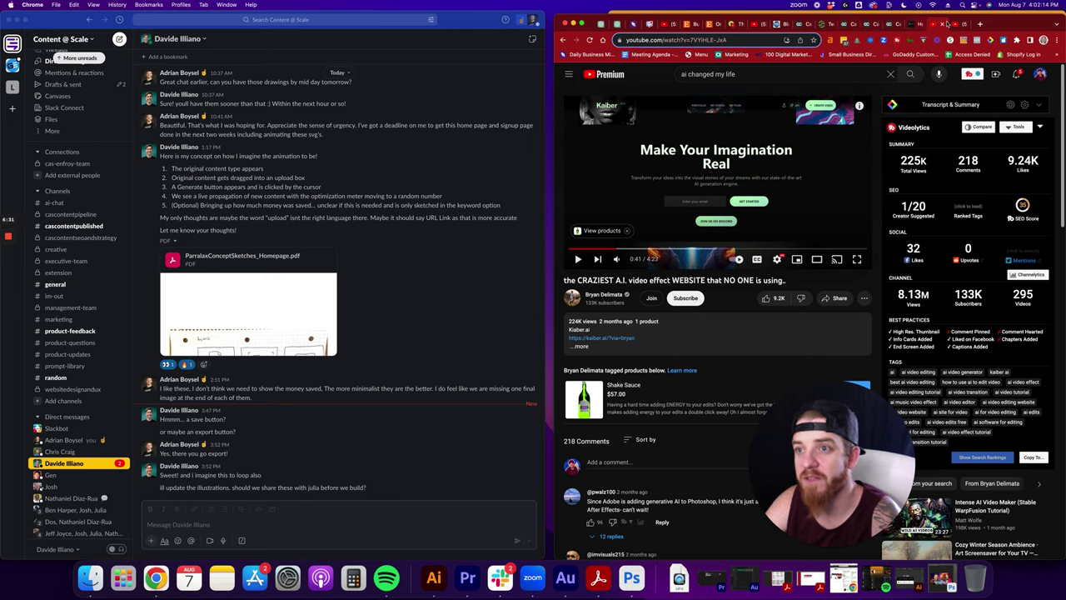
click(944, 25)
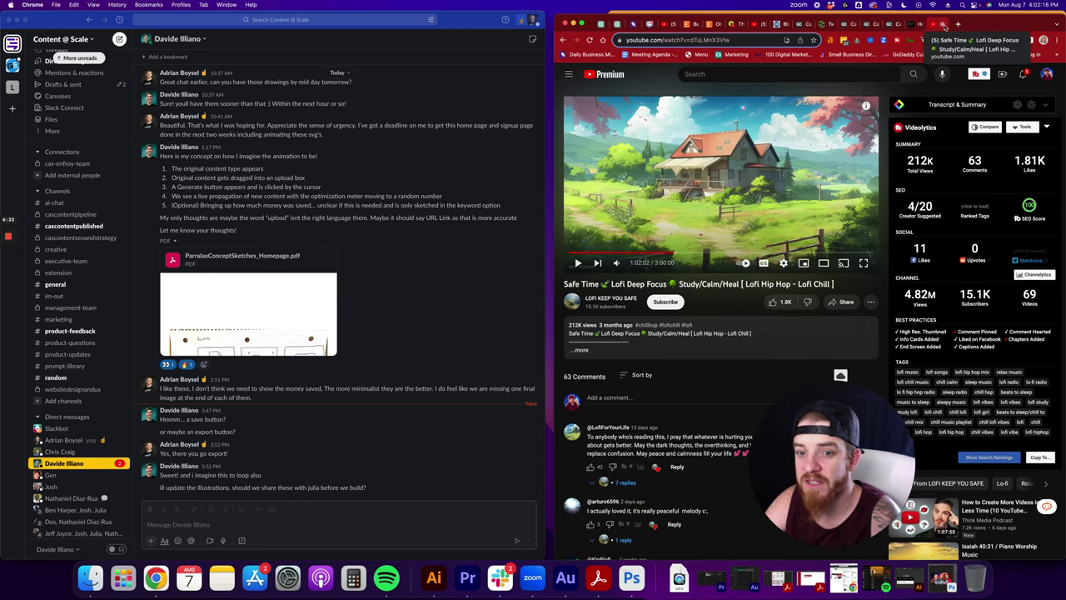
click(945, 26)
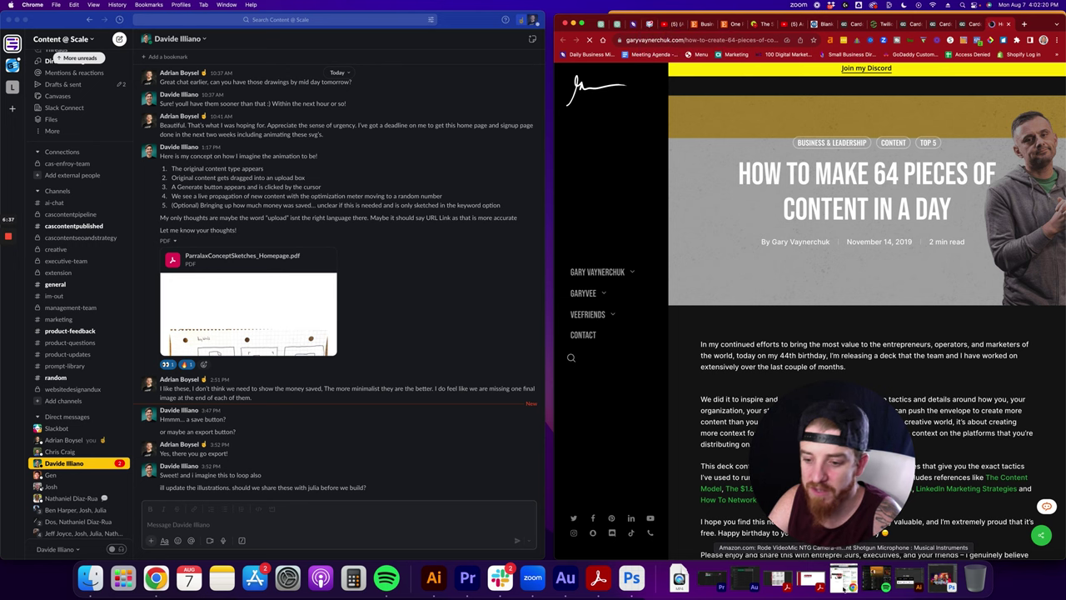
- Restore the Amazon microphone window, then minimize both the Amazon and YouTube windows
click(843, 579)
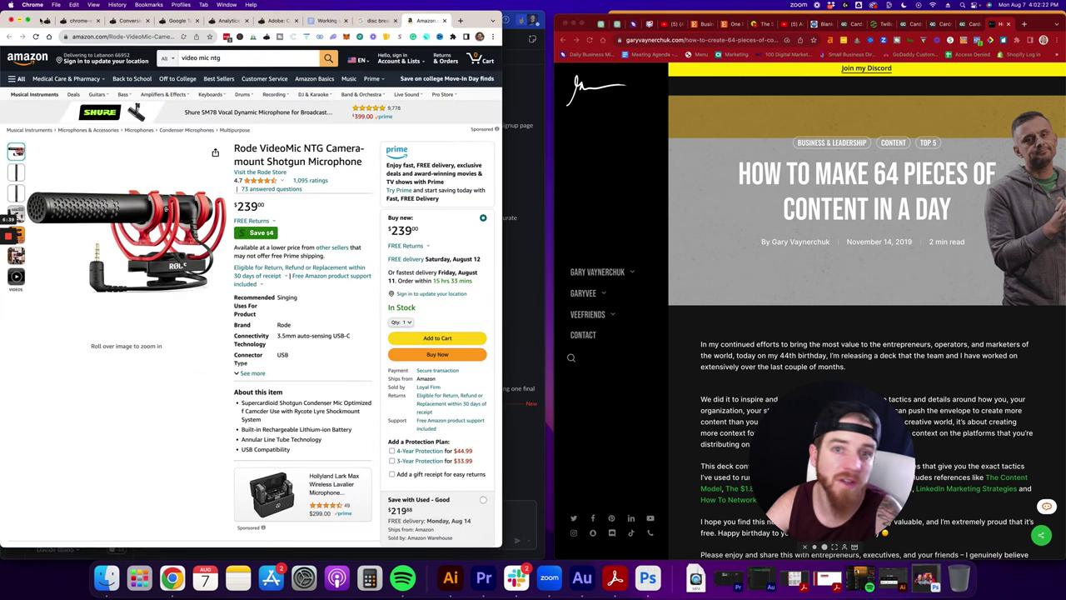
click(19, 20)
click(573, 23)
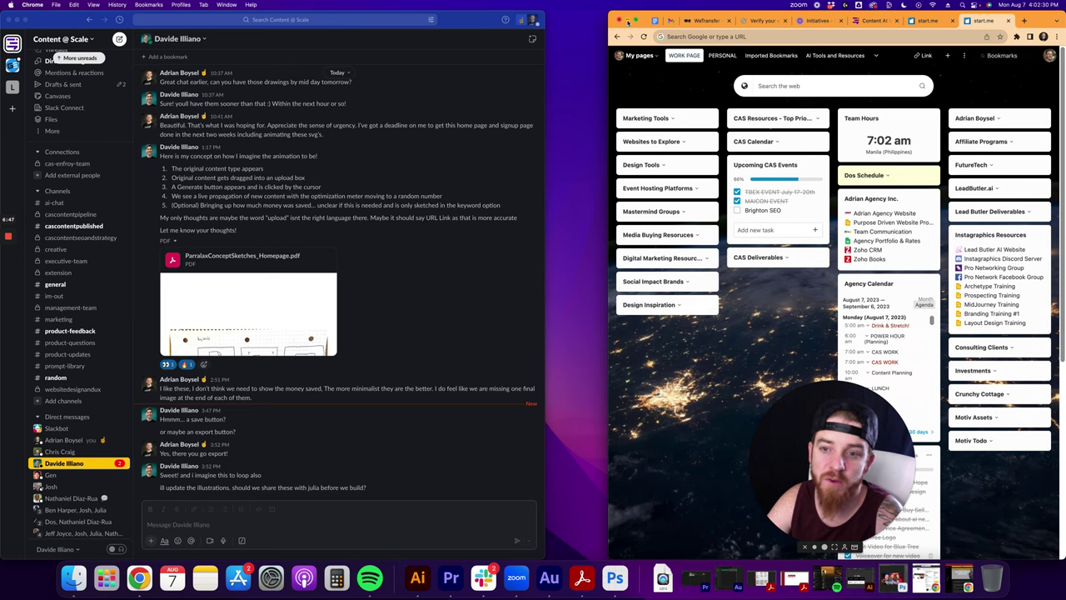
- Minimize Slack, widen the WORK PAGE to fill the screen, and expand the Brand Deals bookmarks widget
click(19, 20)
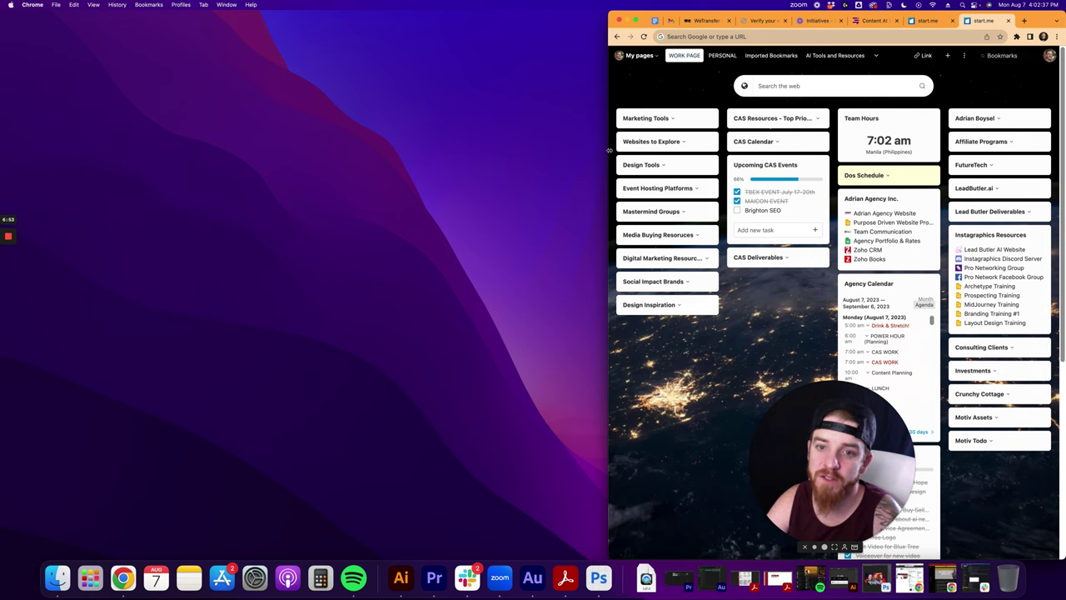
drag(609, 153, 3, 143)
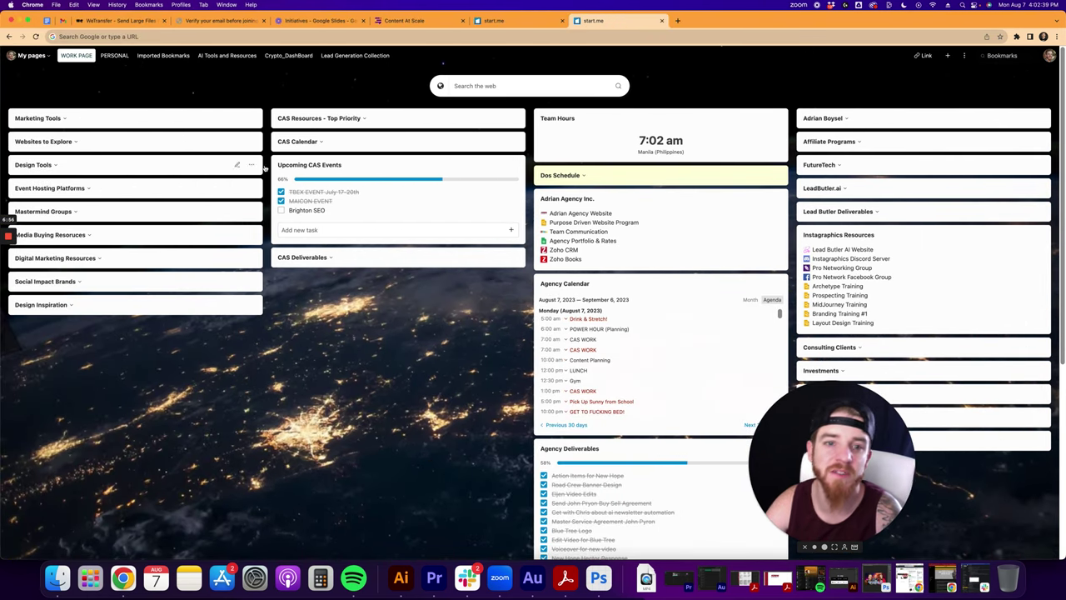
click(825, 120)
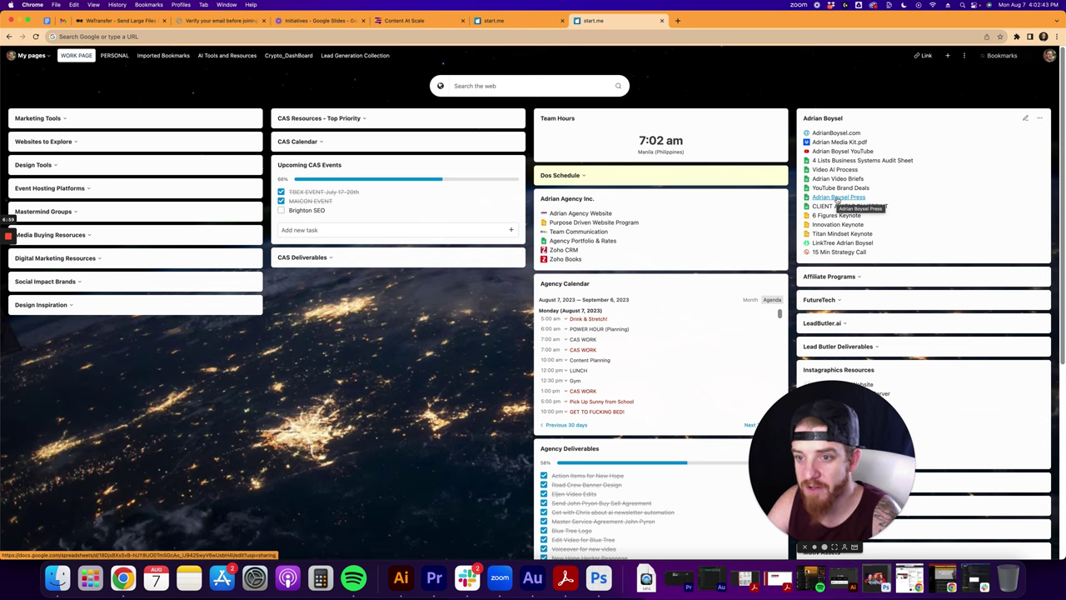
click(837, 199)
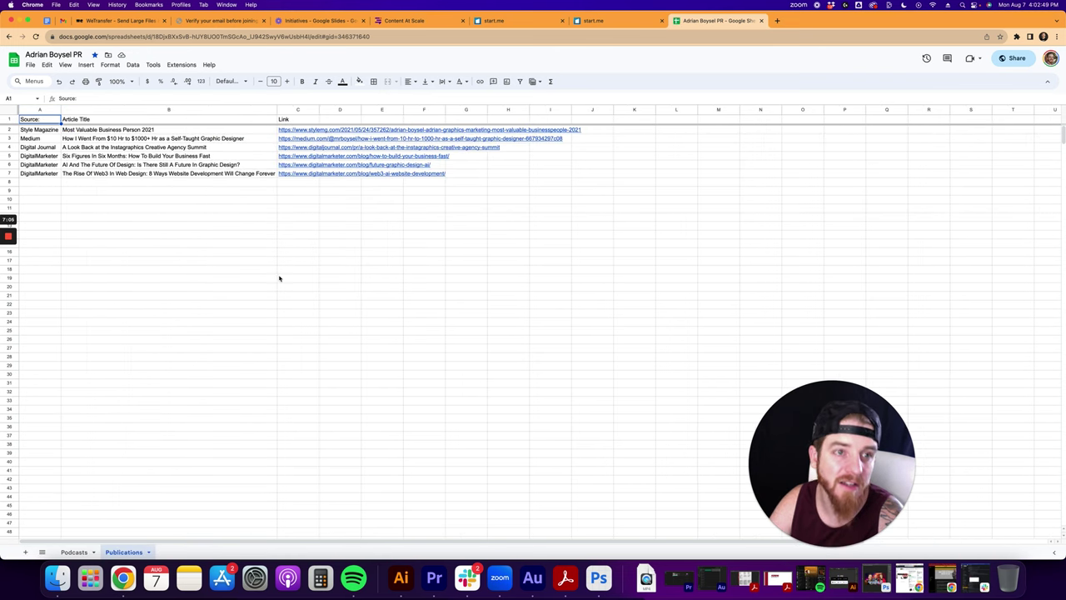
click(761, 20)
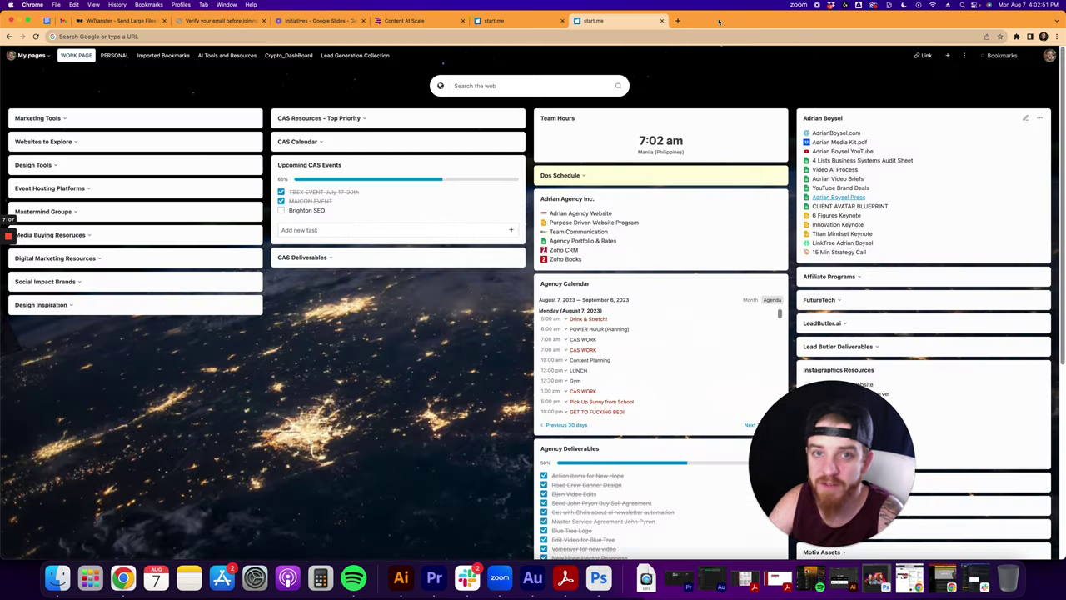
- Close the duplicate start.me tab, view the '6 Figures in 6 Months' keynote deck, then close it
click(562, 20)
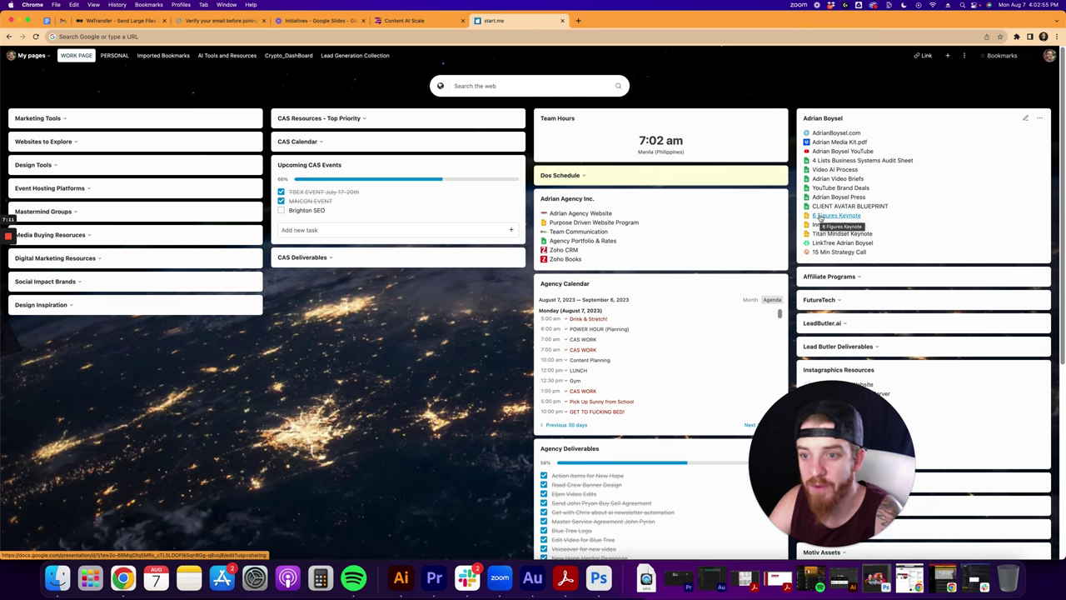
click(822, 217)
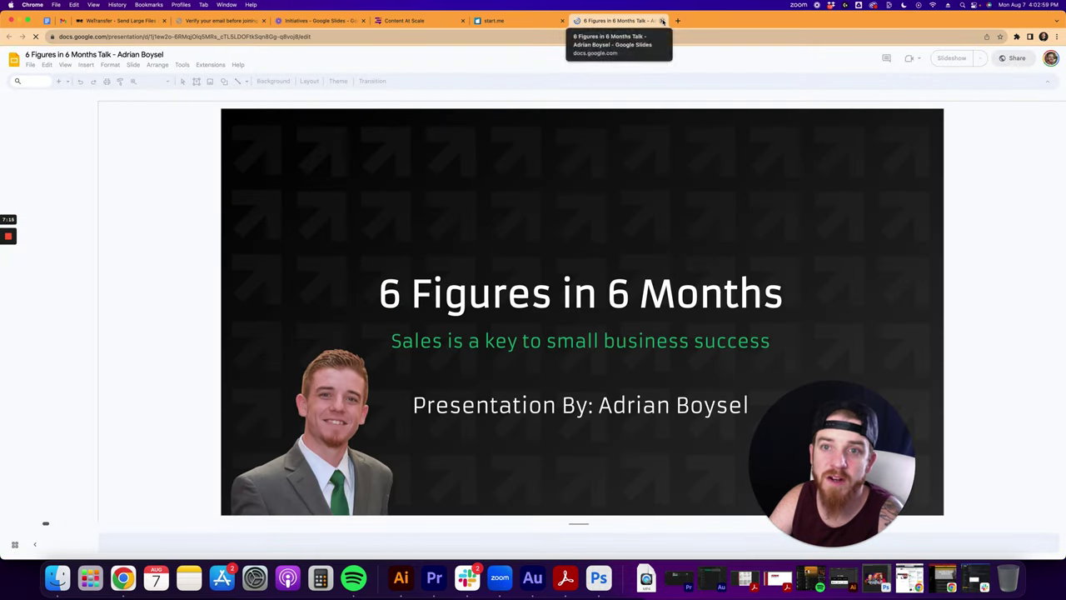
click(661, 20)
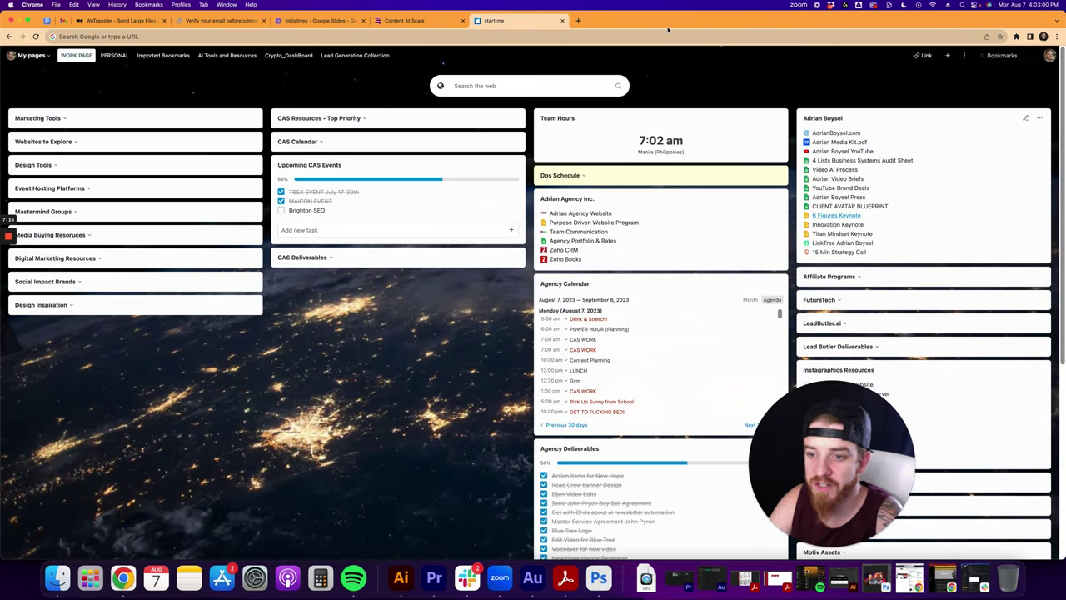
- Expand the FutureTech widget to show FTGM Certified Consultant, FTGM Newsletter and One Page Business Plan
click(833, 297)
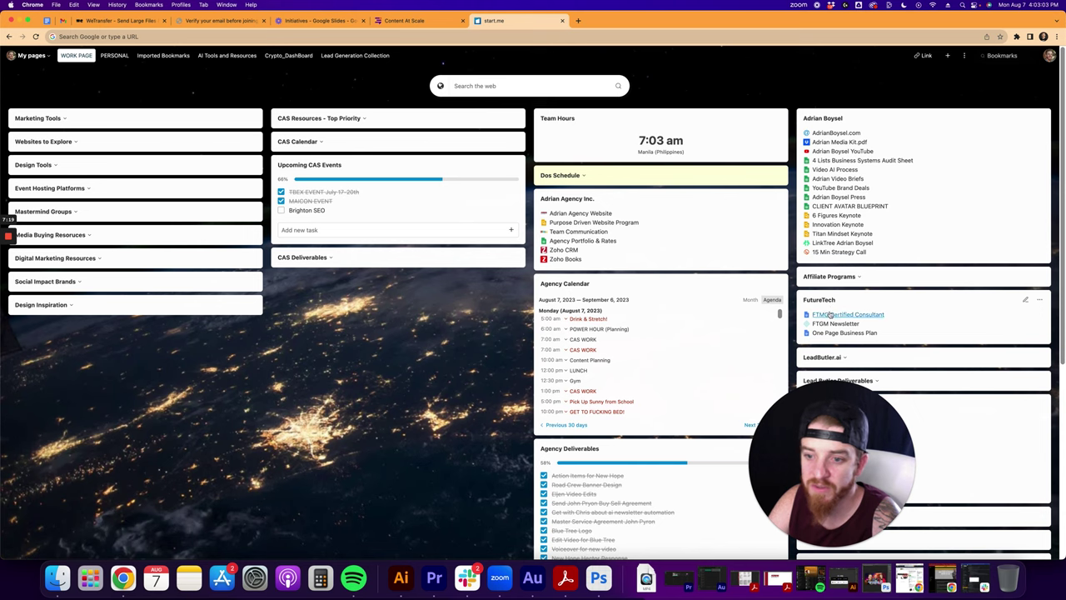